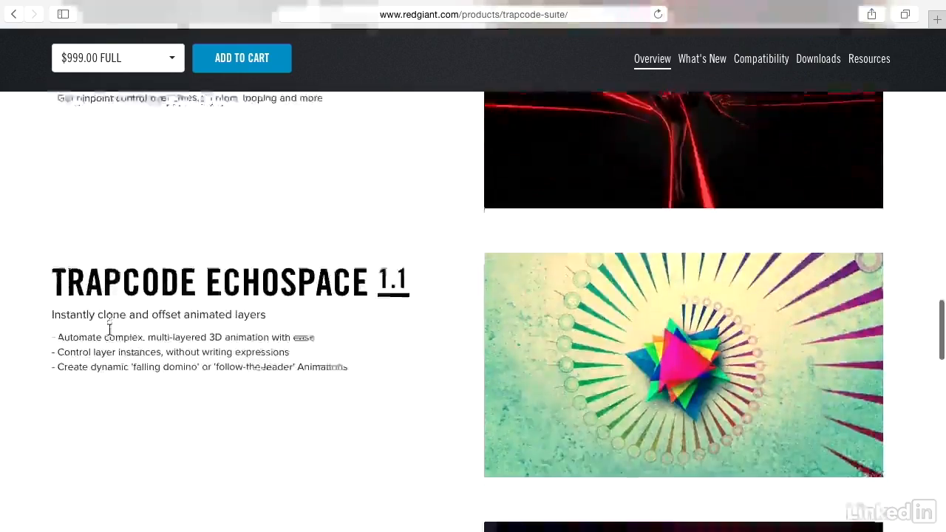
Look through the plug-ins listed on the Trapcode Suite product page, back up to Trapcode Particular.
{"action": "scroll", "coordinate": [108, 330], "scroll_direction": "down", "scroll_amount": 9}
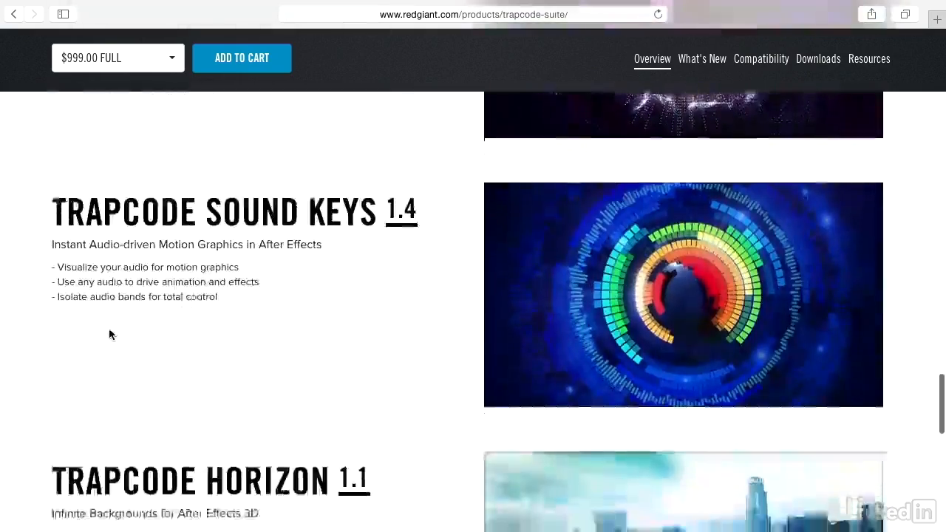
{"action": "scroll", "coordinate": [108, 330], "scroll_direction": "up", "scroll_amount": 5}
{"action": "scroll", "coordinate": [108, 335], "scroll_direction": "up", "scroll_amount": 6}
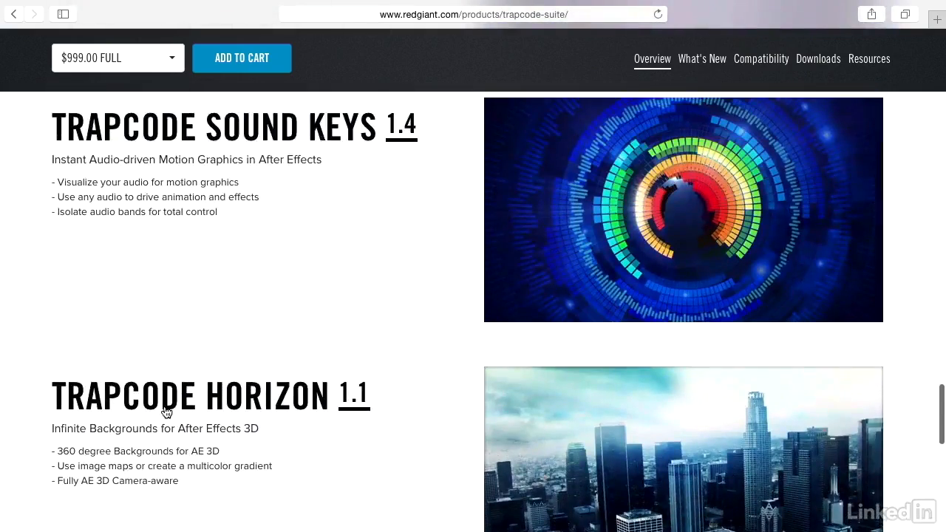
{"action": "scroll", "coordinate": [185, 390], "scroll_direction": "down", "scroll_amount": 3}
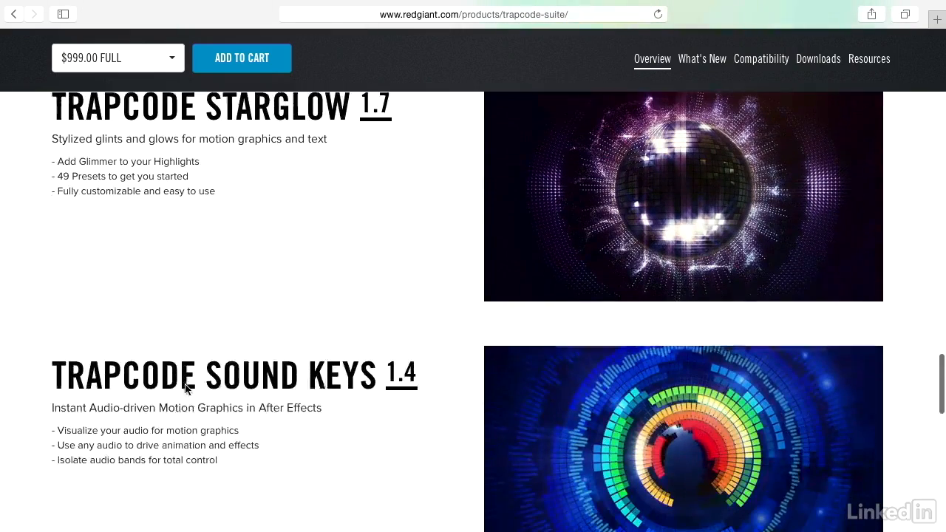
{"action": "scroll", "coordinate": [190, 386], "scroll_direction": "up", "scroll_amount": 1}
{"action": "scroll", "coordinate": [190, 385], "scroll_direction": "down", "scroll_amount": 3}
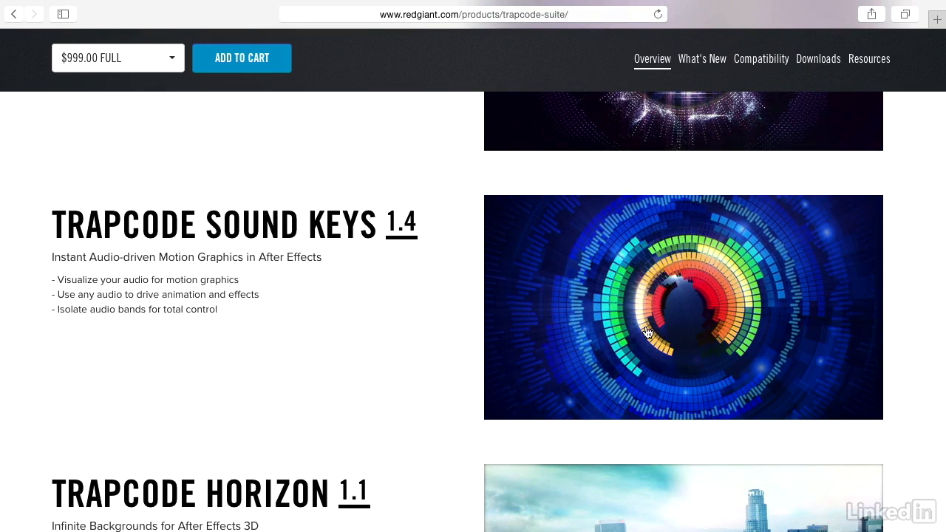
{"action": "scroll", "coordinate": [369, 325], "scroll_direction": "up", "scroll_amount": 7}
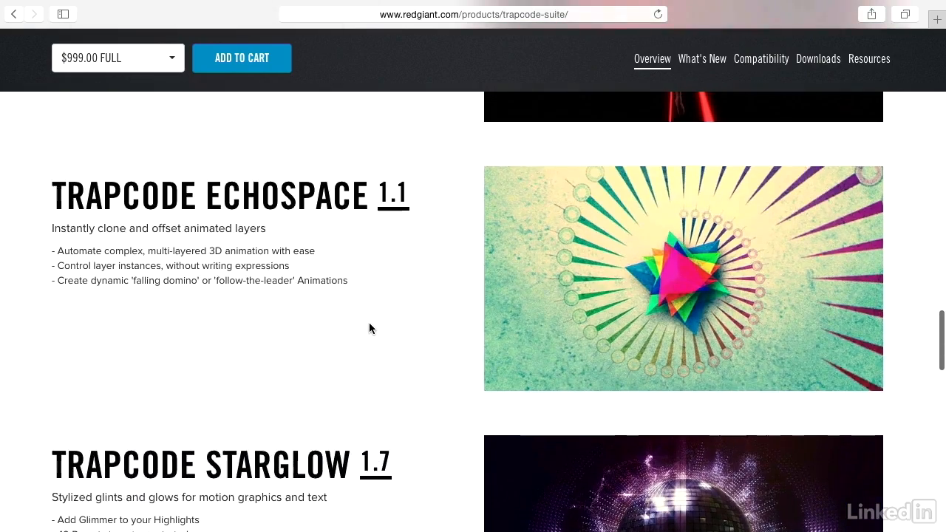
{"action": "scroll", "coordinate": [369, 328], "scroll_direction": "up", "scroll_amount": 9}
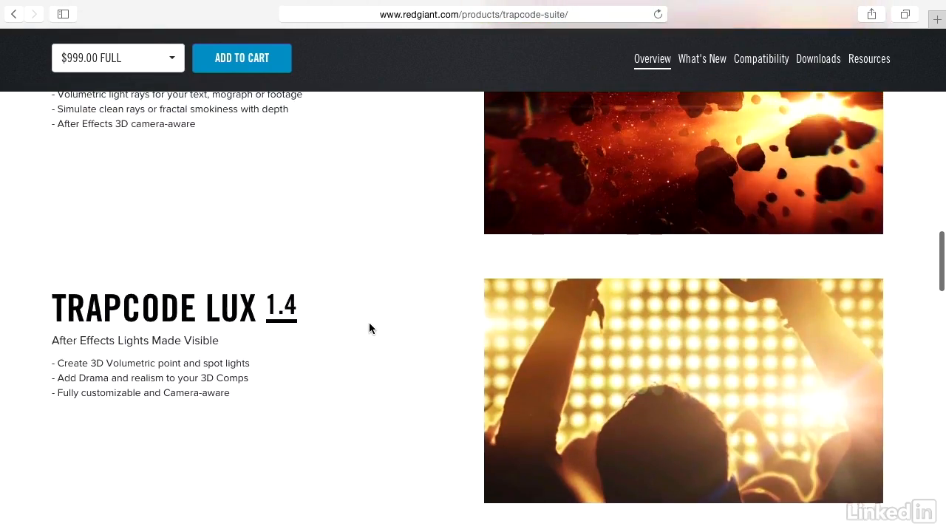
{"action": "scroll", "coordinate": [370, 328], "scroll_direction": "up", "scroll_amount": 10}
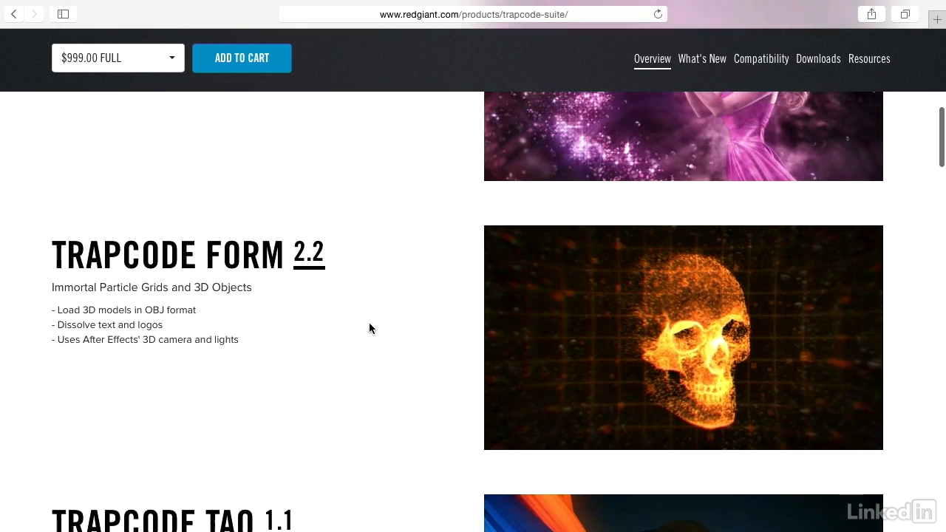
{"action": "scroll", "coordinate": [370, 328], "scroll_direction": "up", "scroll_amount": 5}
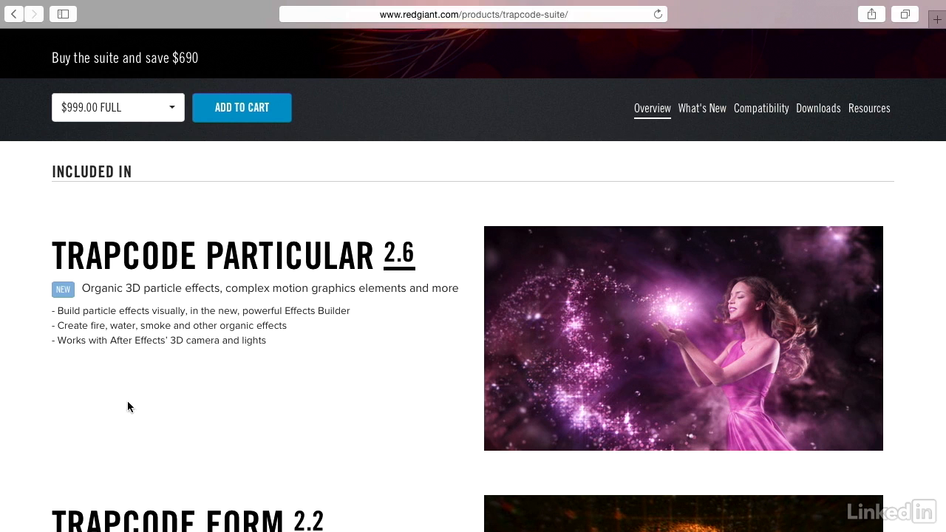
Switch to After Effects, move the Chapter 1 _7 composition's playhead to 0;00;03;17, and show the project's contents.
{"action": "key", "text": "Escape"}
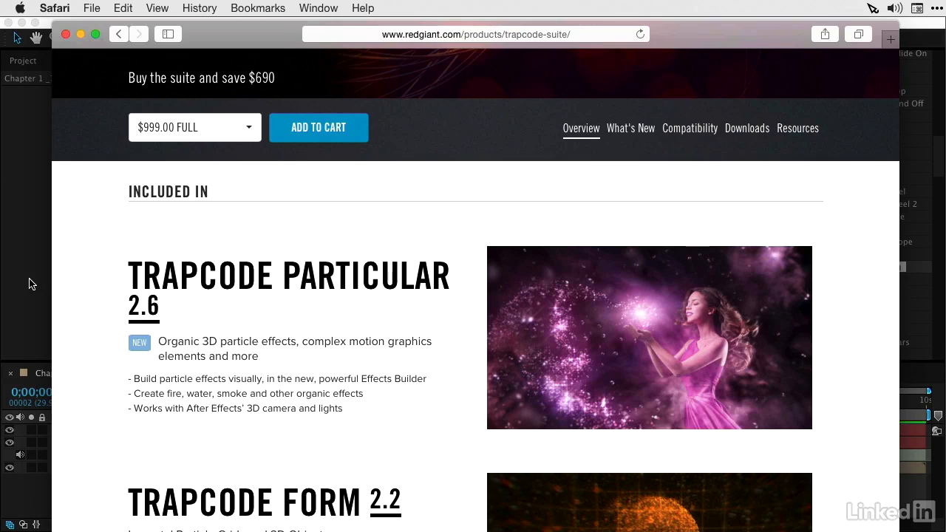
{"action": "left_click", "coordinate": [62, 376]}
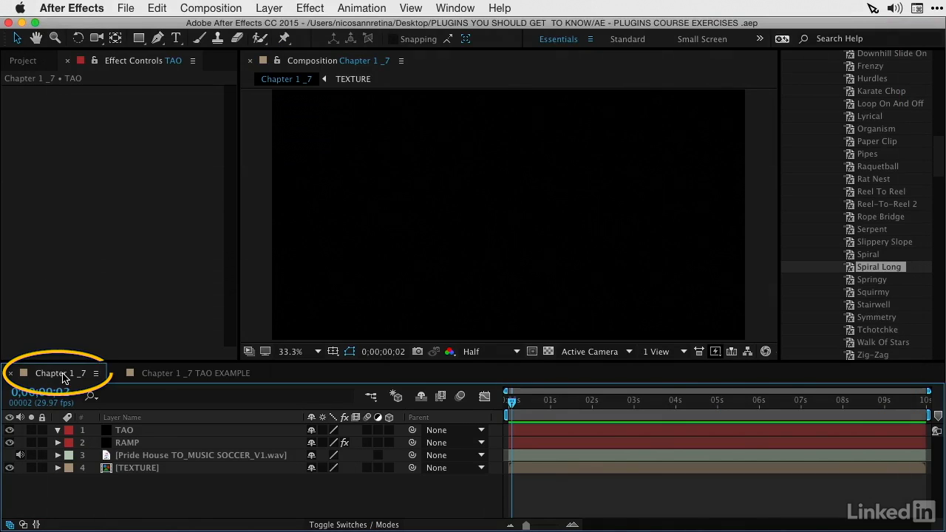
{"action": "left_click_drag", "start_coordinate": [580, 407], "coordinate": [659, 422]}
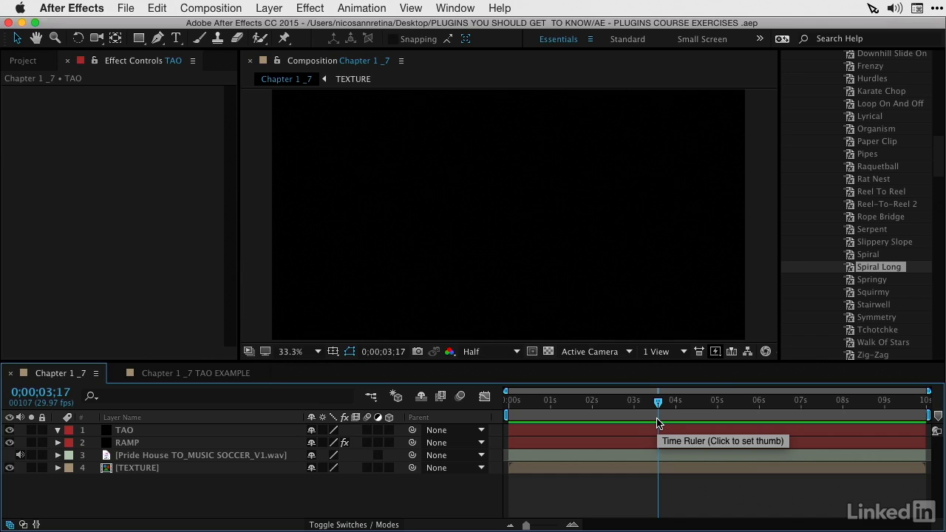
{"action": "left_click", "coordinate": [23, 61]}
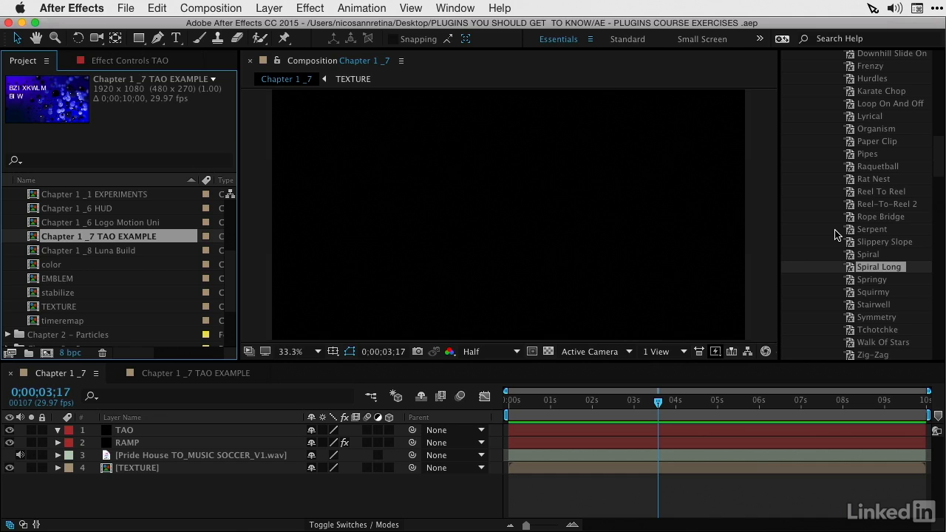
Apply the Trapcode Tao effect to the TAO layer and collapse the layer's properties.
{"action": "scroll", "coordinate": [838, 234], "scroll_direction": "up", "scroll_amount": 15}
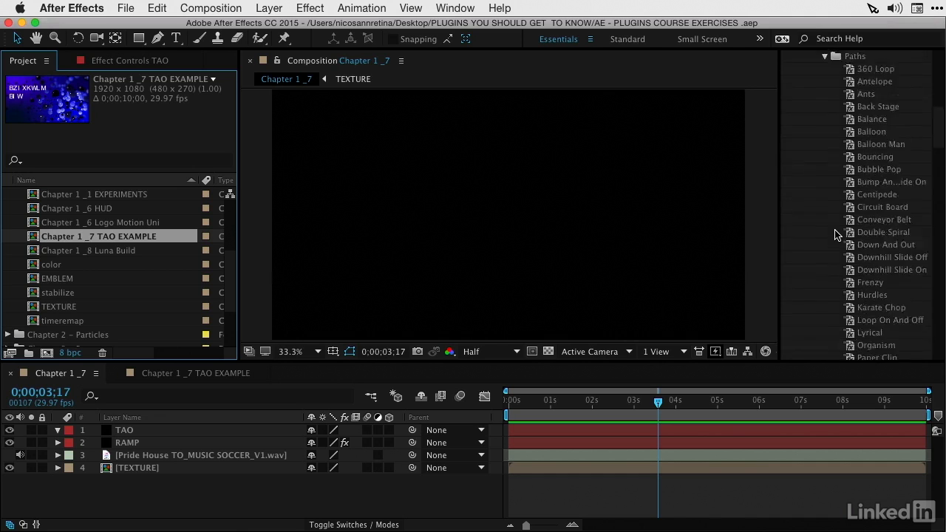
{"action": "left_click", "coordinate": [813, 312]}
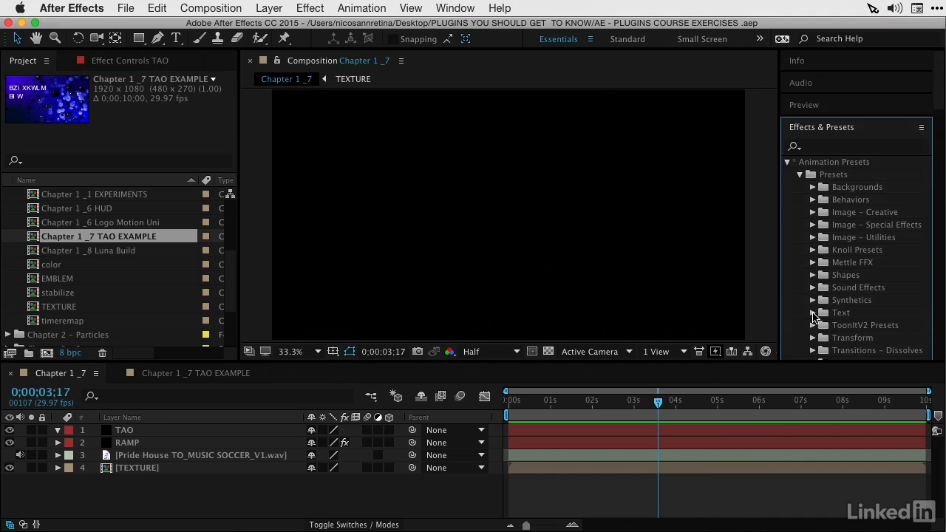
{"action": "scroll", "coordinate": [813, 318], "scroll_direction": "down", "scroll_amount": 20}
{"action": "scroll", "coordinate": [814, 318], "scroll_direction": "down", "scroll_amount": 3}
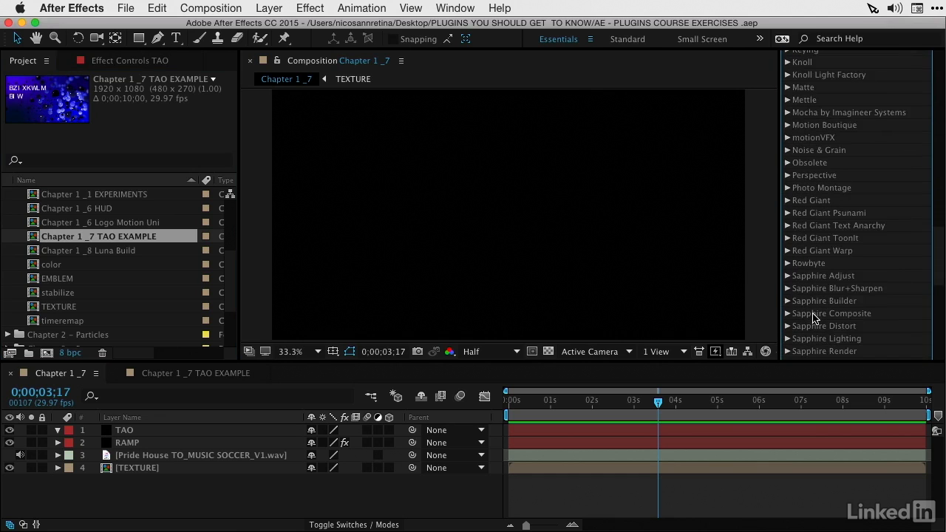
{"action": "scroll", "coordinate": [823, 197], "scroll_direction": "down", "scroll_amount": 5}
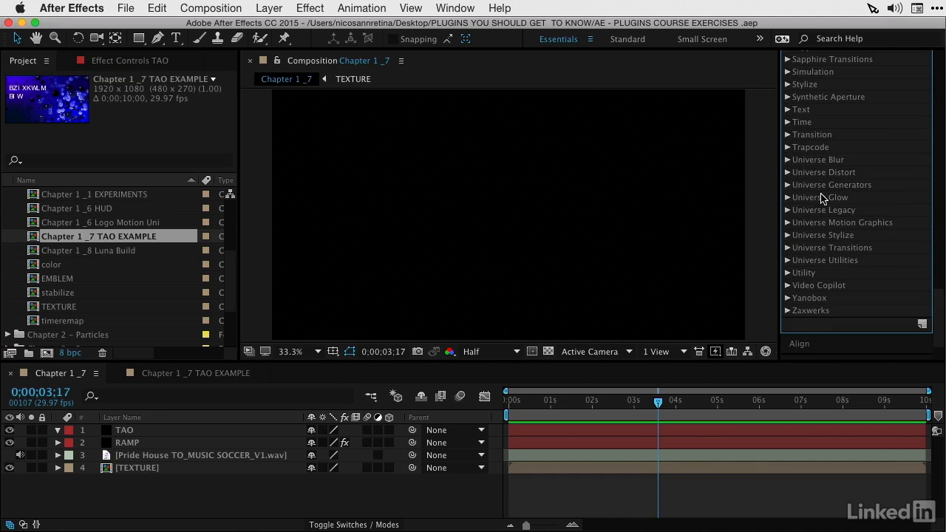
{"action": "left_click", "coordinate": [789, 148]}
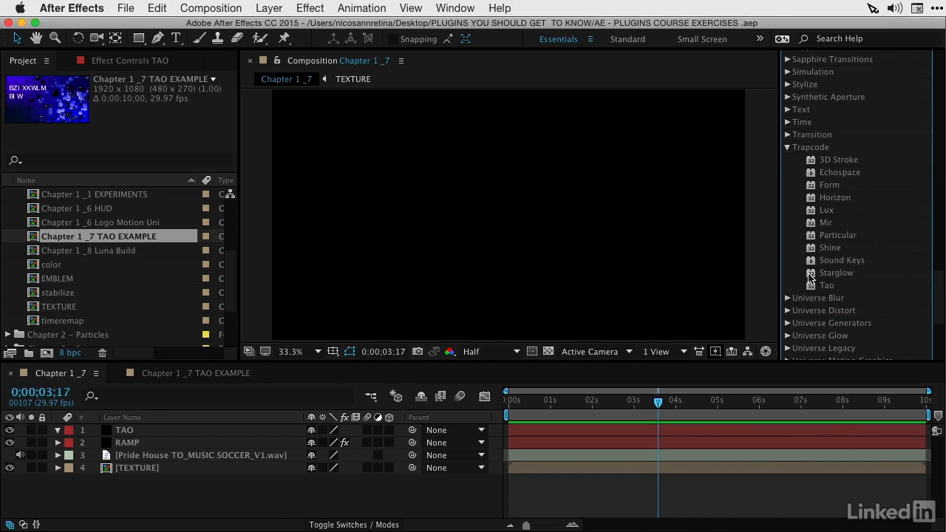
{"action": "left_click_drag", "start_coordinate": [813, 287], "coordinate": [137, 433]}
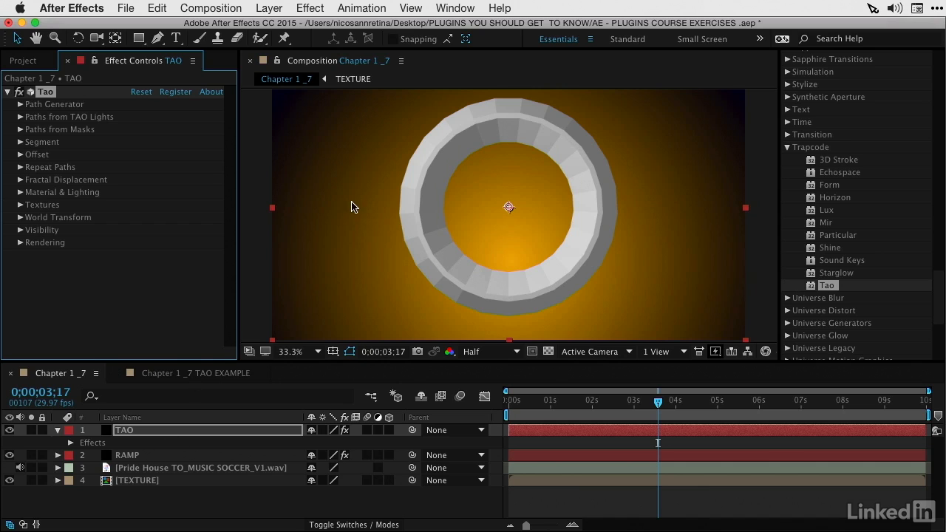
{"action": "left_click", "coordinate": [118, 433]}
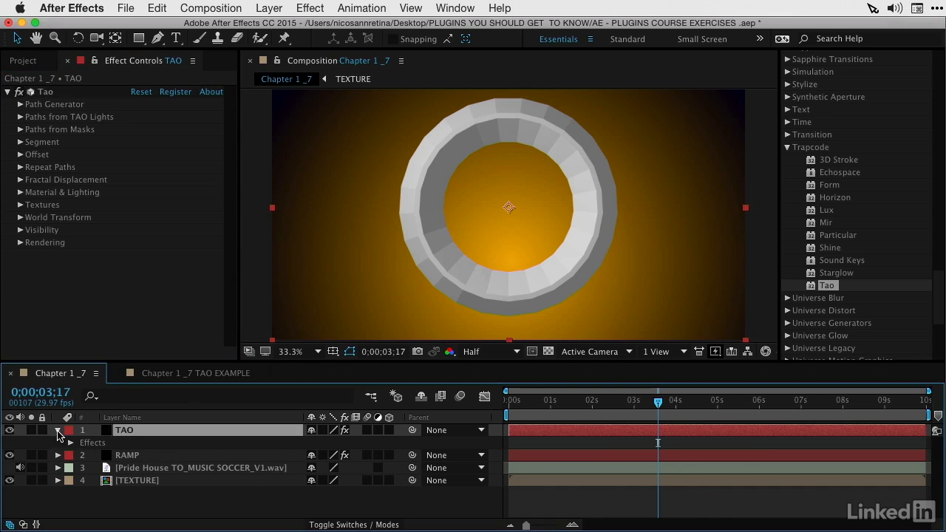
{"action": "left_click", "coordinate": [57, 432]}
Add a camera layer to the composition and orbit it slightly around the ring.
{"action": "left_click", "coordinate": [260, 8]}
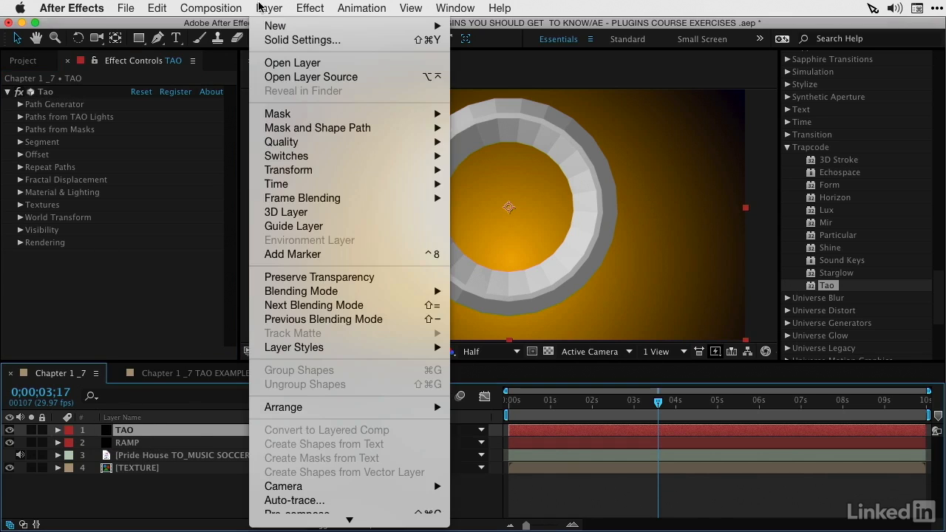
{"action": "mouse_move", "coordinate": [275, 26]}
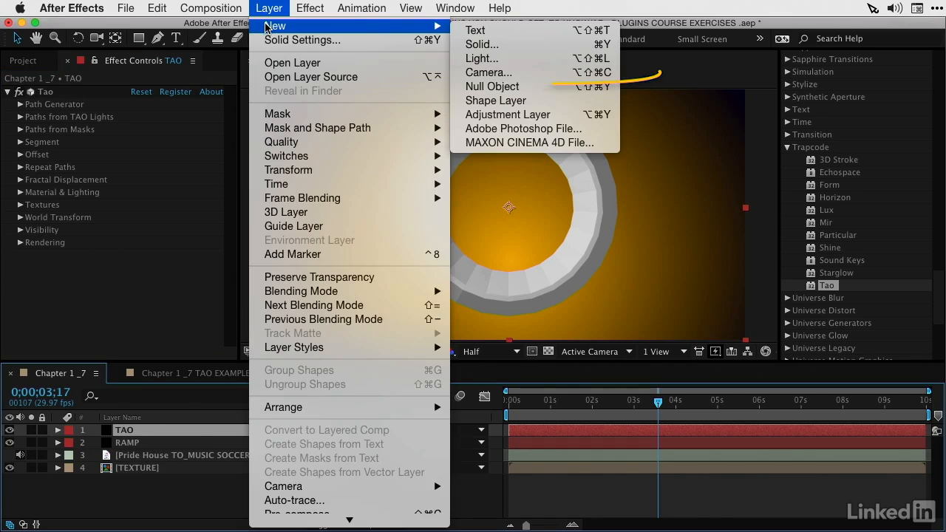
{"action": "left_click", "coordinate": [494, 72]}
{"action": "left_click", "coordinate": [619, 411]}
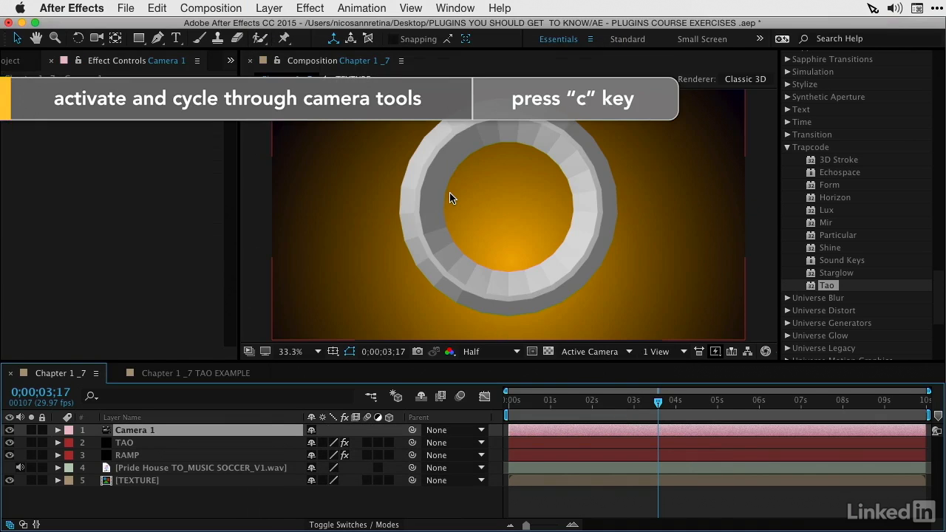
{"action": "key", "text": "c"}
{"action": "left_click_drag", "start_coordinate": [369, 171], "coordinate": [347, 194]}
Try the Line and Fractal shapes in the Tao effect's Path Generator, and return the shape to Circle.
{"action": "left_click", "coordinate": [121, 442]}
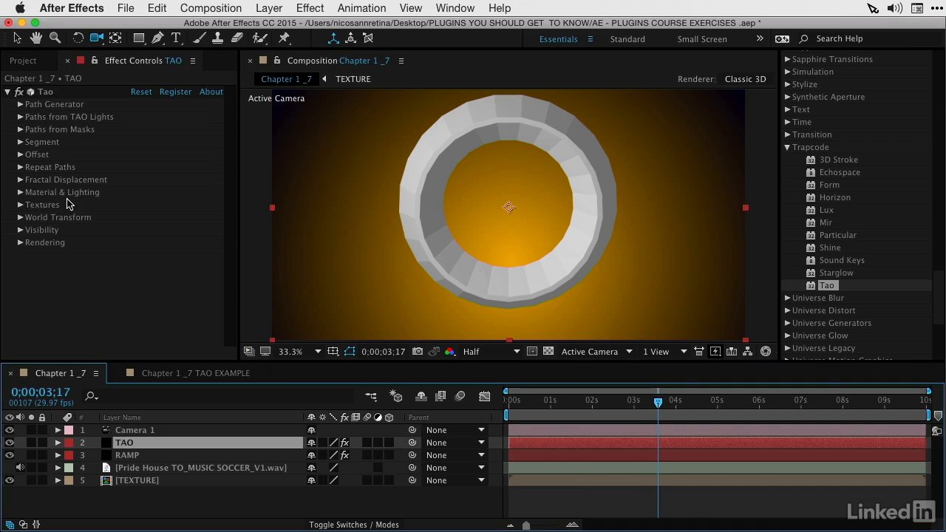
{"action": "left_click", "coordinate": [21, 105]}
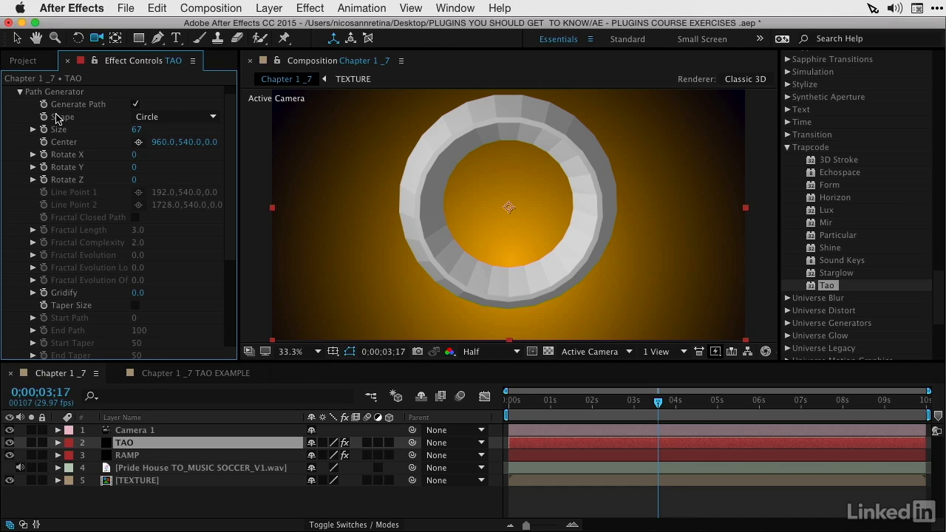
{"action": "left_click", "coordinate": [148, 117]}
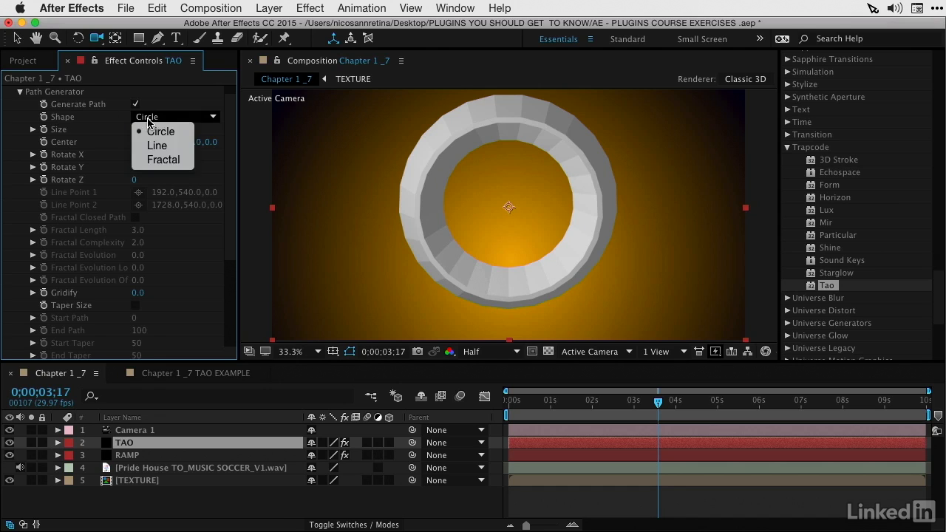
{"action": "left_click", "coordinate": [151, 147]}
{"action": "left_click", "coordinate": [152, 117]}
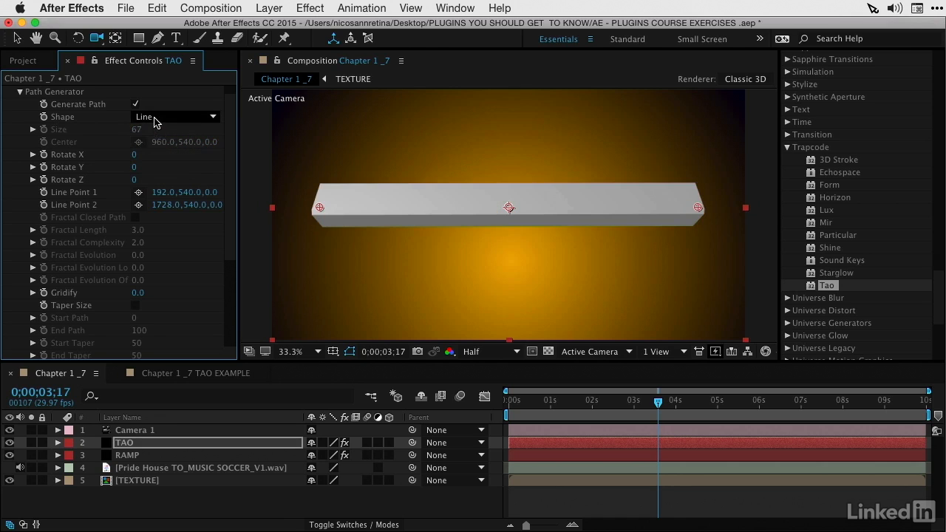
{"action": "left_click", "coordinate": [151, 159]}
{"action": "left_click", "coordinate": [155, 116]}
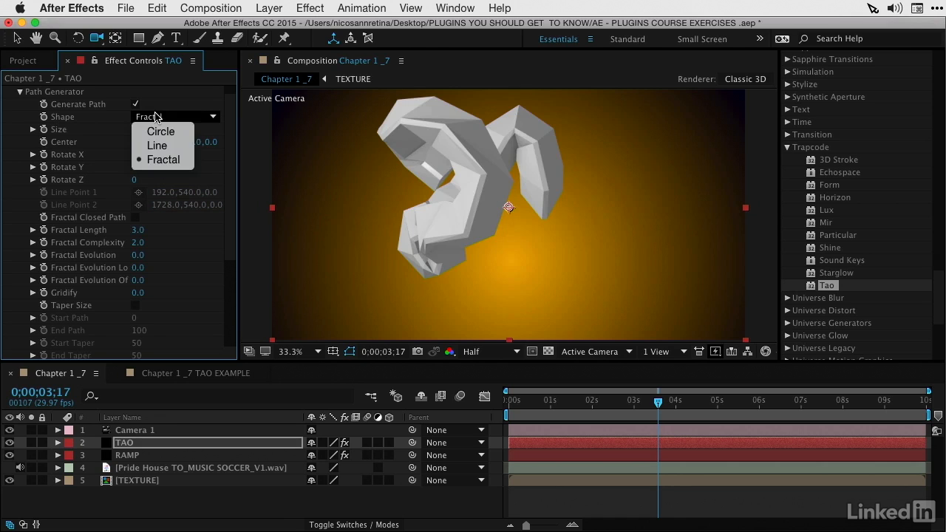
{"action": "left_click", "coordinate": [154, 129]}
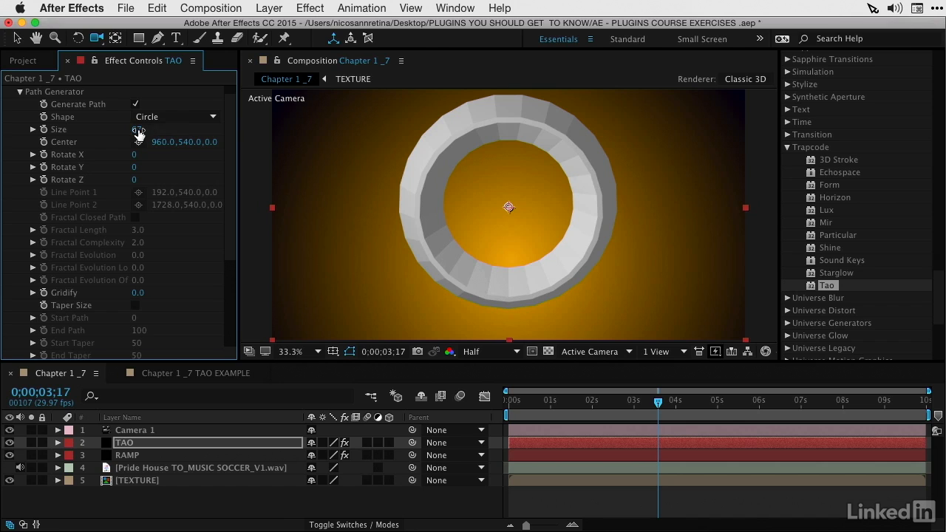
Set the circle path's size to 53 and try a rotation around the Y axis.
{"action": "mouse_move", "coordinate": [139, 129]}
{"action": "left_mouse_down"}
{"action": "mouse_move", "coordinate": [174, 133]}
{"action": "mouse_move", "coordinate": [135, 135]}
{"action": "left_mouse_up"}
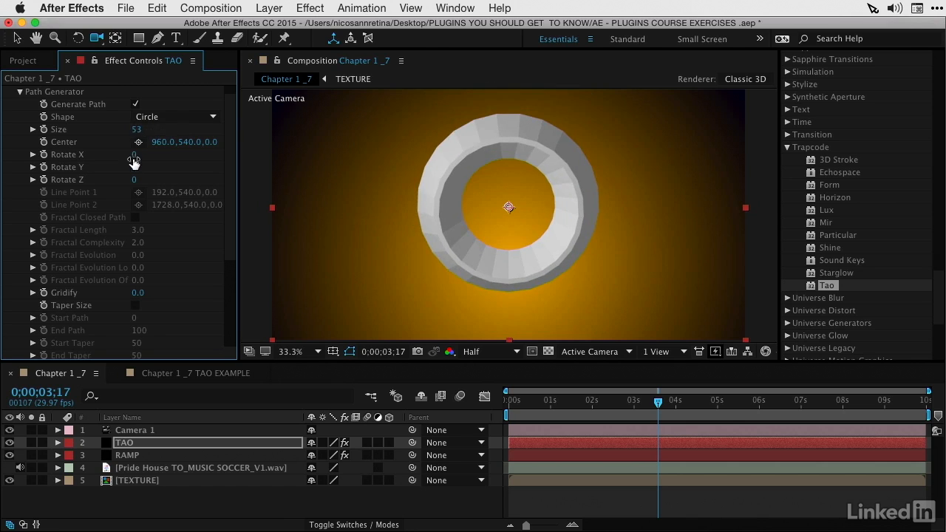
{"action": "left_click_drag", "start_coordinate": [135, 167], "coordinate": [130, 169]}
Try a Gridify value of 5.0 on the circle path, and undo it.
{"action": "left_click_drag", "start_coordinate": [137, 293], "coordinate": [172, 290]}
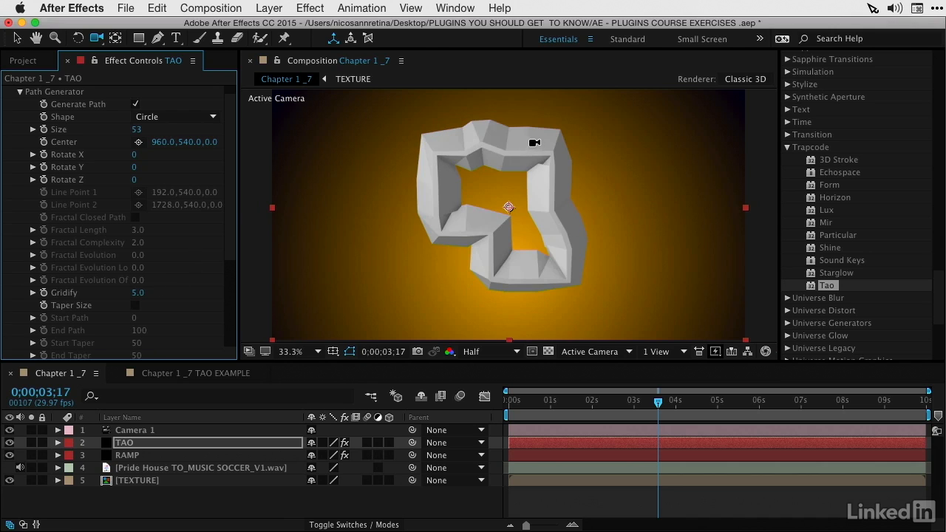
{"action": "key", "text": "super+z"}
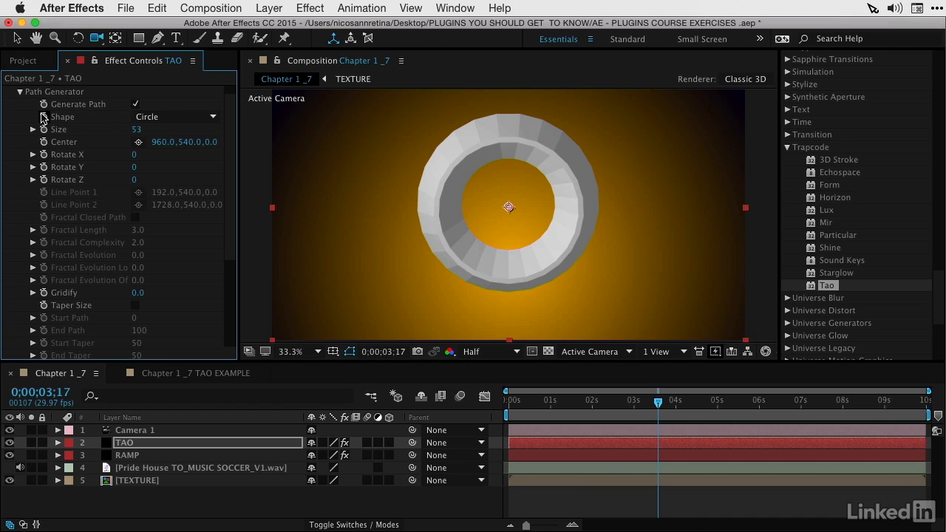
Set the Tao effect's number of segments to 75.
{"action": "left_click", "coordinate": [20, 94]}
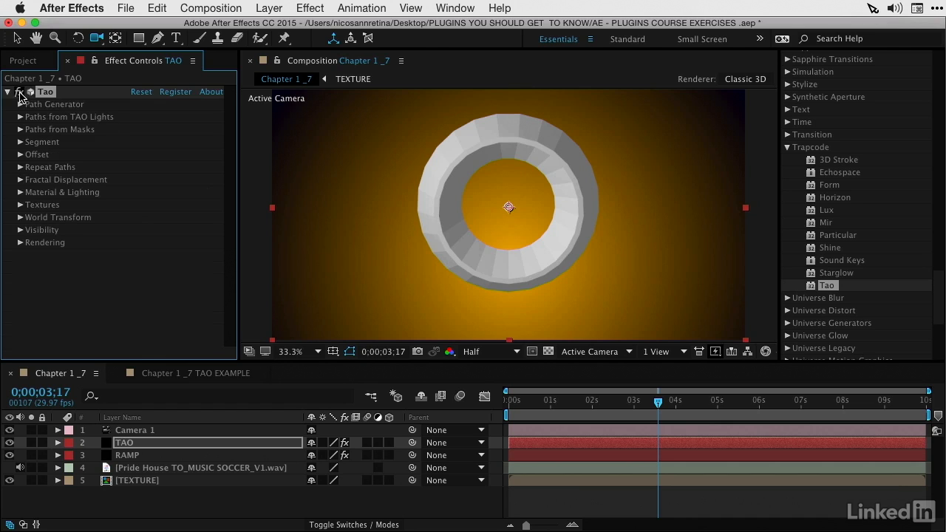
{"action": "left_click", "coordinate": [20, 142]}
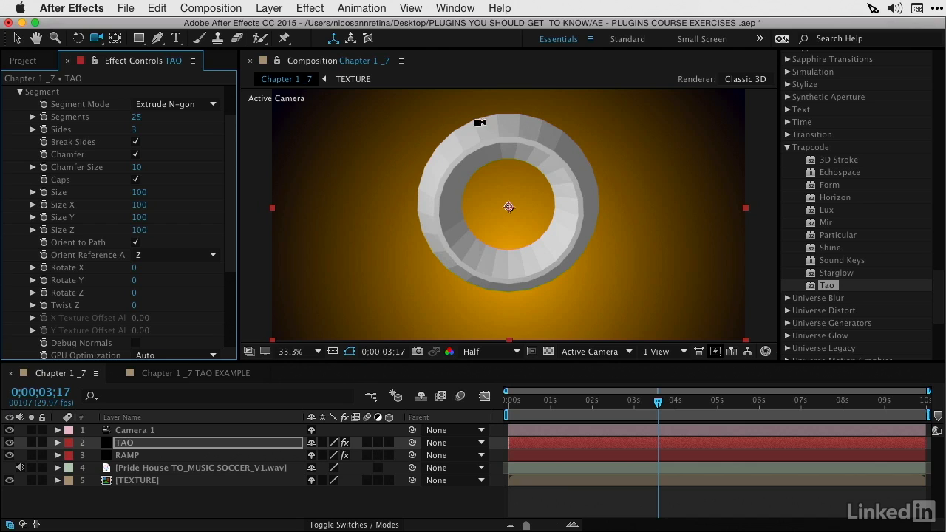
{"action": "left_click_drag", "start_coordinate": [135, 117], "coordinate": [176, 118]}
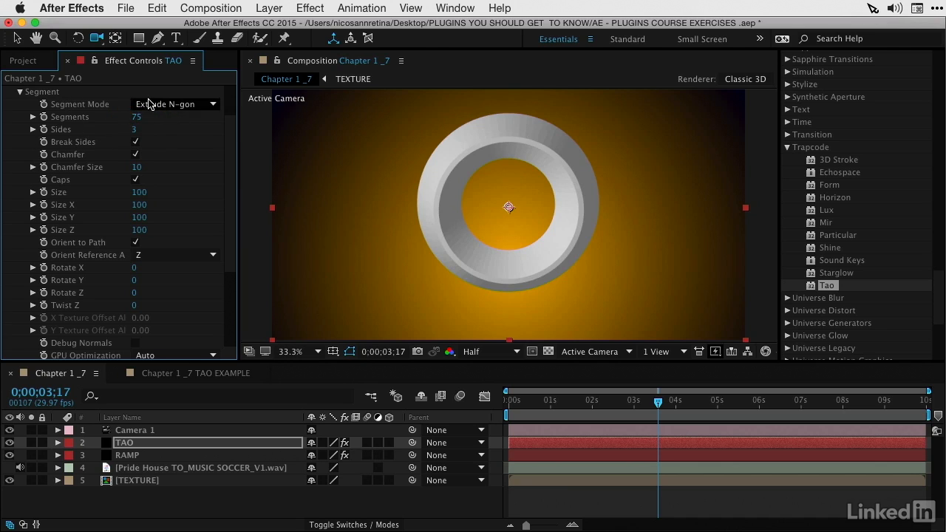
Try the Repeat N-gon segment mode on the Tao effect with 70 segments.
{"action": "left_click", "coordinate": [164, 105]}
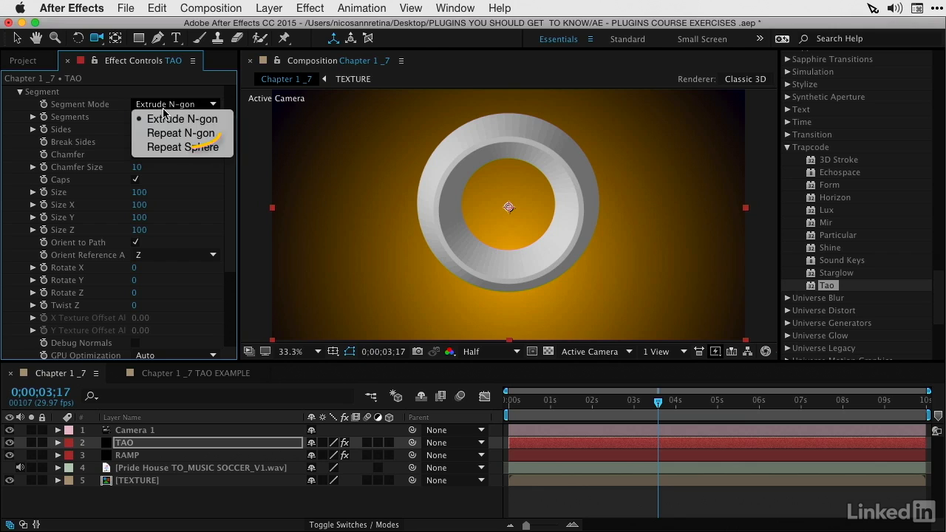
{"action": "left_click", "coordinate": [168, 133]}
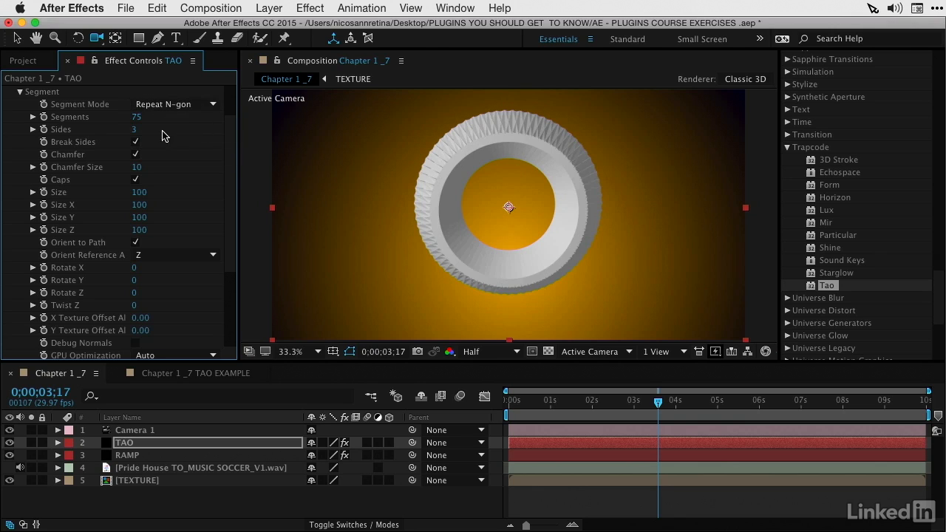
{"action": "left_click_drag", "start_coordinate": [141, 121], "coordinate": [84, 132]}
{"action": "left_click_drag", "start_coordinate": [84, 132], "coordinate": [124, 123]}
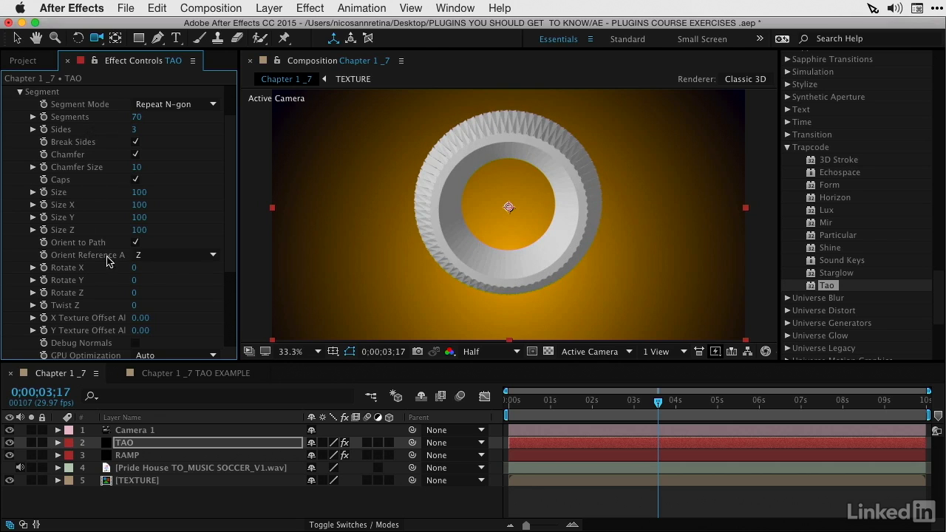
Try a Rotate Y of 56 and a Twist Z of 1056 on the repeated segments.
{"action": "left_click", "coordinate": [133, 282]}
{"action": "left_click_drag", "start_coordinate": [131, 281], "coordinate": [165, 273]}
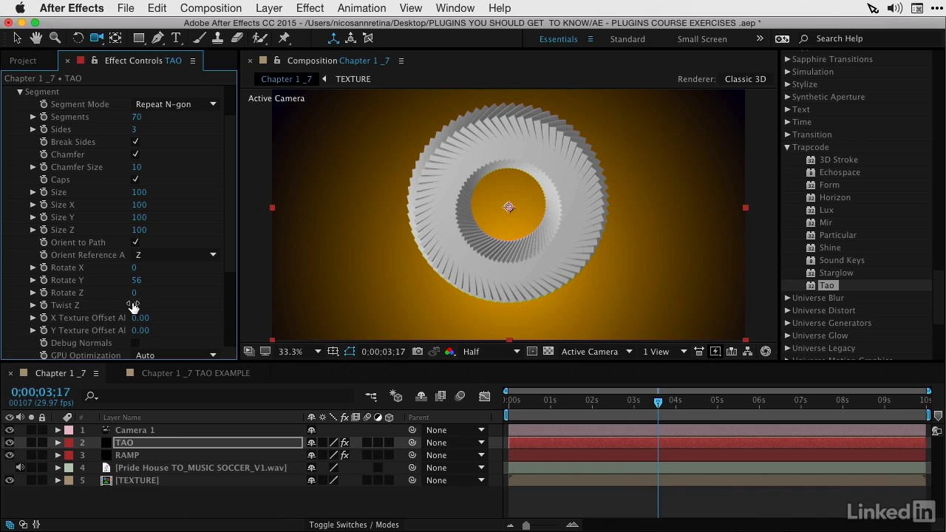
{"action": "left_click_drag", "start_coordinate": [133, 308], "coordinate": [942, 291]}
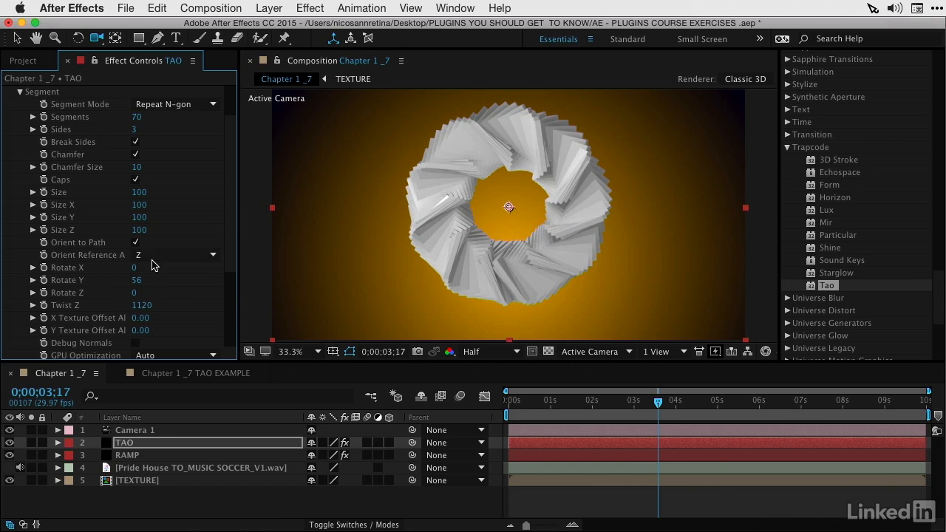
{"action": "left_click_drag", "start_coordinate": [139, 307], "coordinate": [99, 307]}
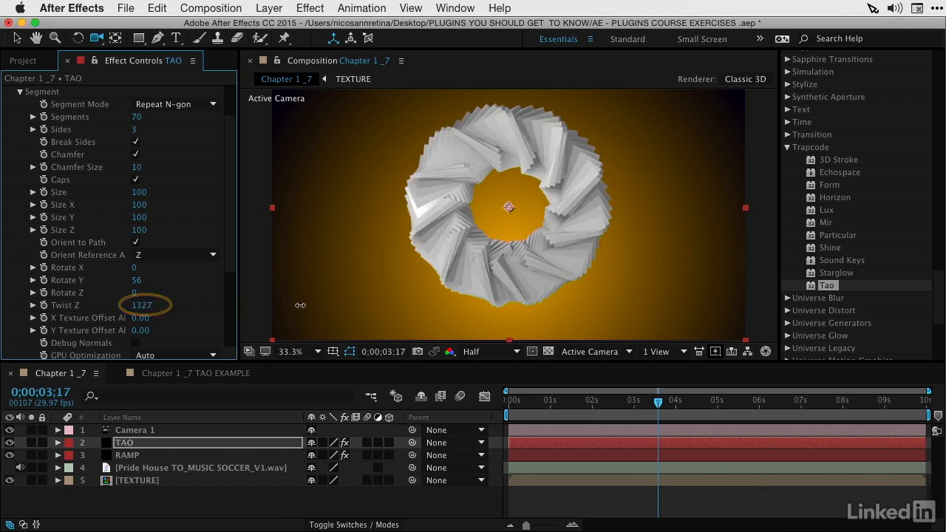
{"action": "left_click_drag", "start_coordinate": [54, 274], "coordinate": [44, 274]}
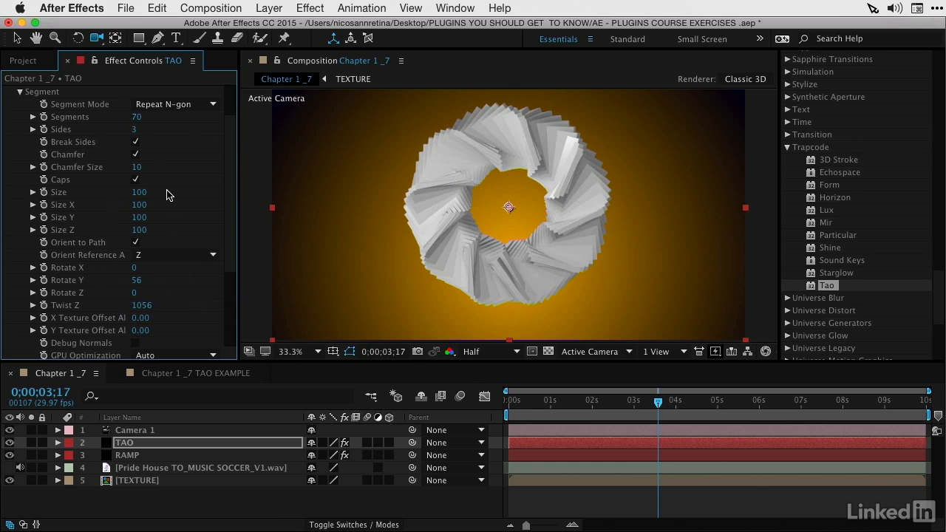
Reset the Tao effect's segment settings and turn off Generate Path in the Path Generator.
{"action": "scroll", "coordinate": [166, 194], "scroll_direction": "up", "scroll_amount": 2}
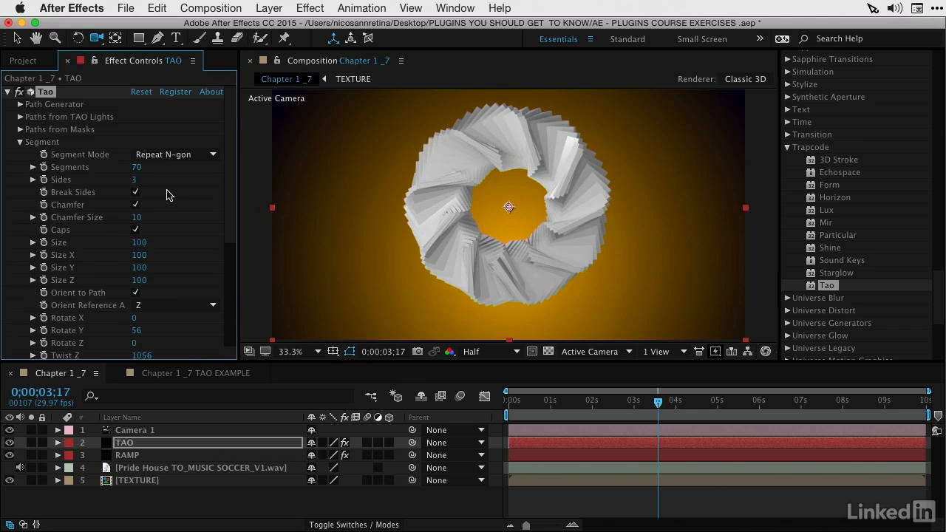
{"action": "left_click", "coordinate": [20, 106]}
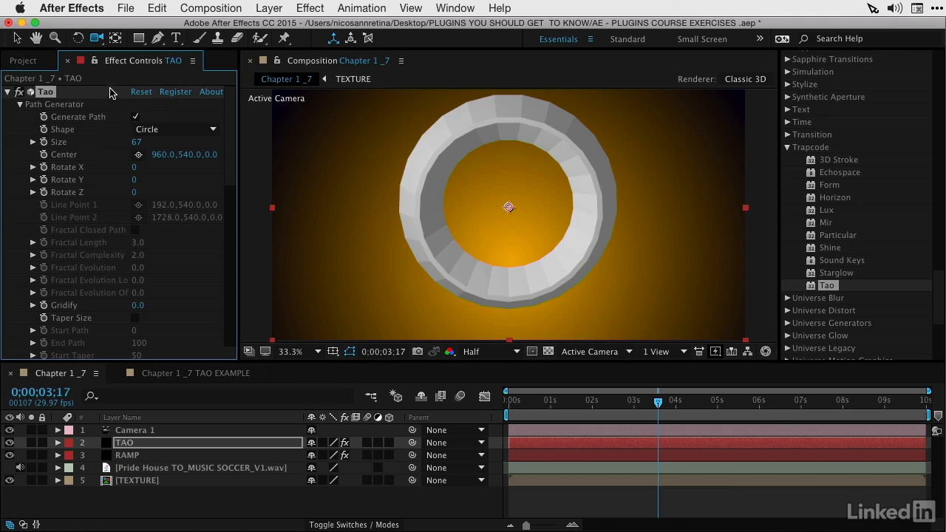
{"action": "left_click", "coordinate": [136, 117]}
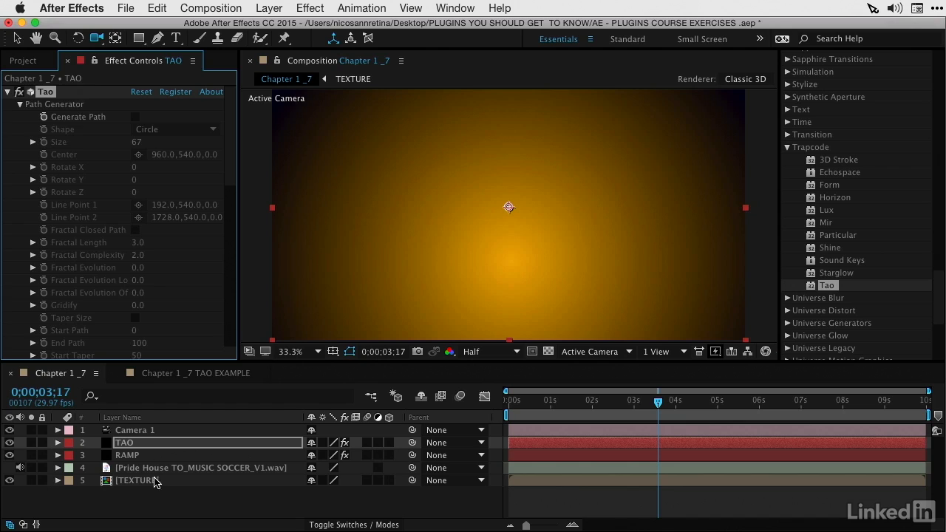
Apply the Spiral Long preset from the Text Paths animation presets to the TAO layer.
{"action": "left_click", "coordinate": [128, 443]}
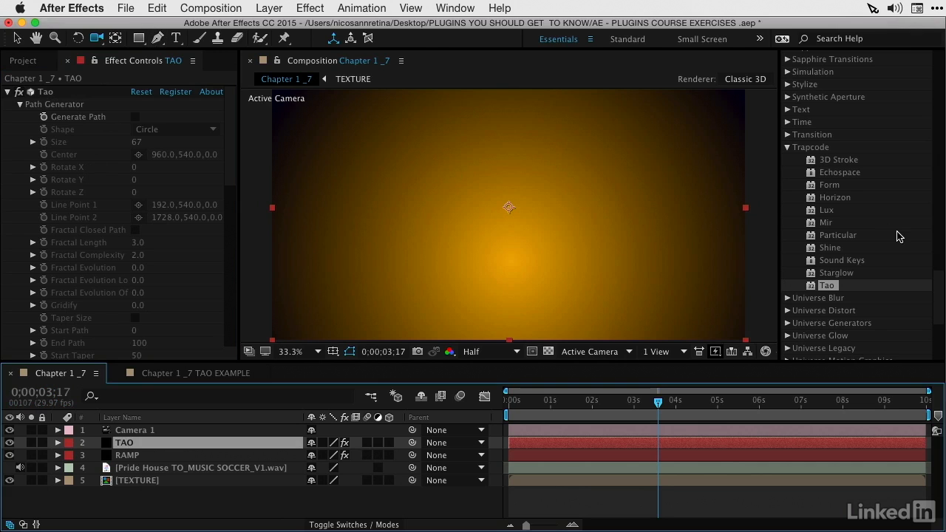
{"action": "scroll", "coordinate": [899, 235], "scroll_direction": "up", "scroll_amount": 15}
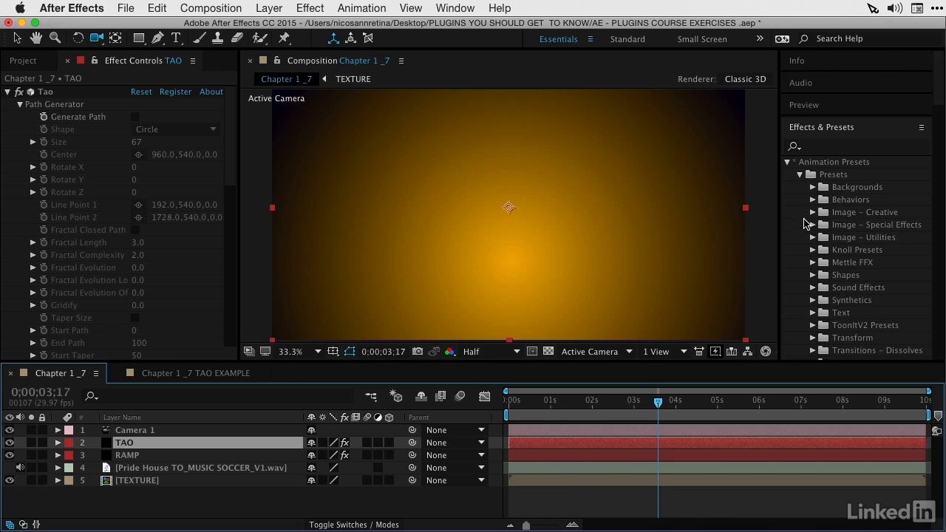
{"action": "scroll", "coordinate": [814, 224], "scroll_direction": "down", "scroll_amount": 3}
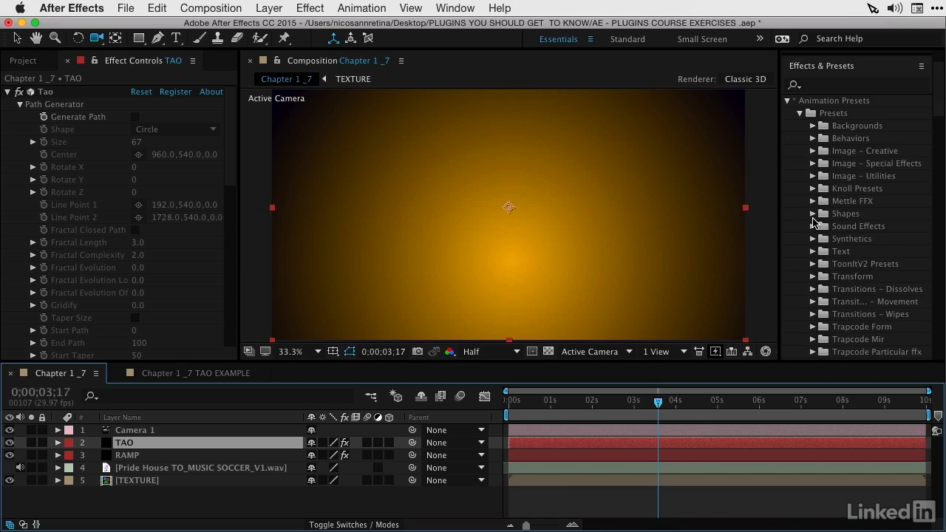
{"action": "left_click", "coordinate": [814, 252]}
{"action": "scroll", "coordinate": [815, 254], "scroll_direction": "down", "scroll_amount": 3}
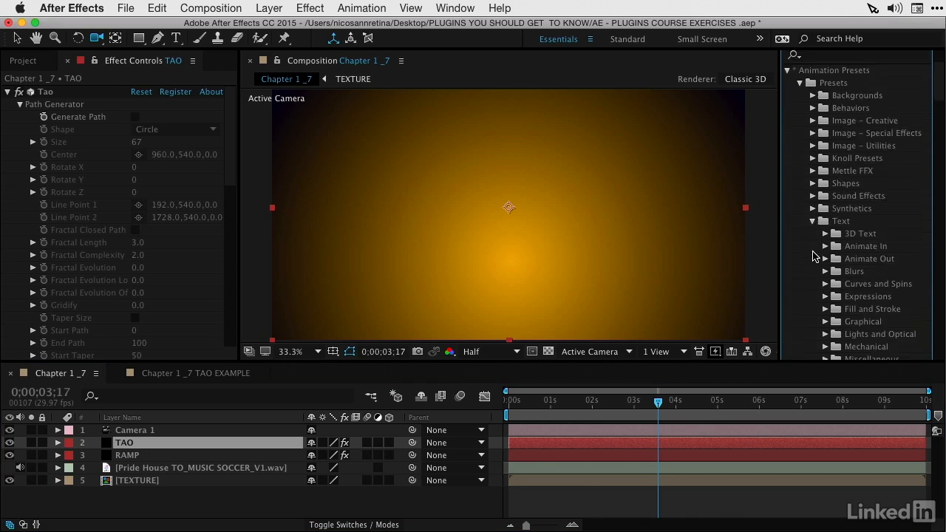
{"action": "scroll", "coordinate": [850, 263], "scroll_direction": "down", "scroll_amount": 6}
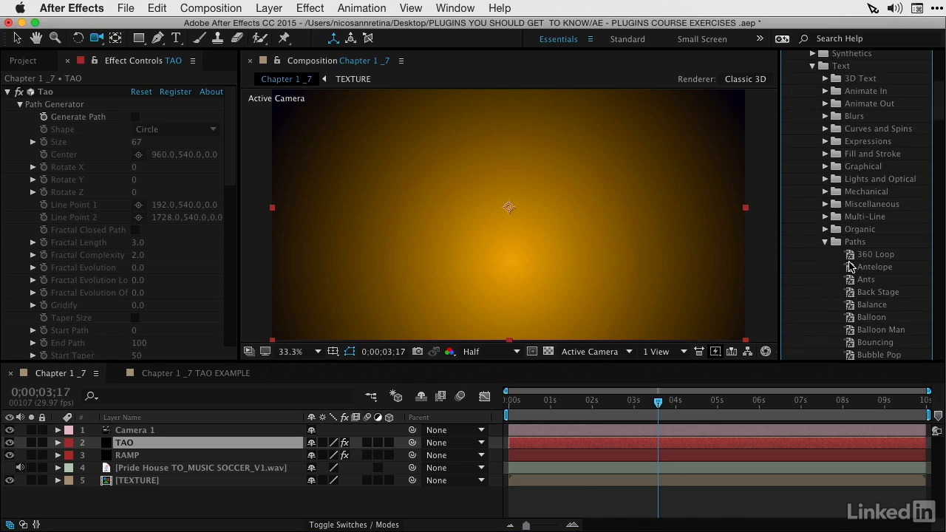
{"action": "scroll", "coordinate": [851, 266], "scroll_direction": "down", "scroll_amount": 2}
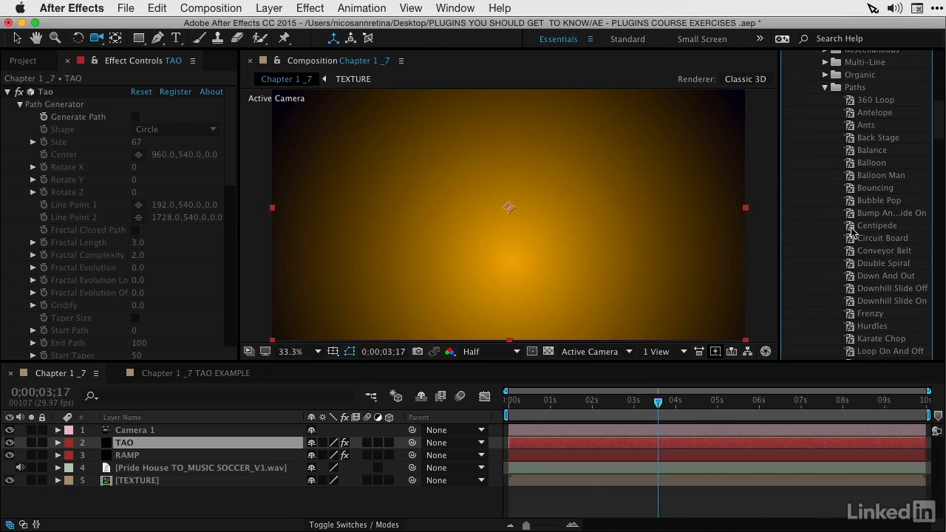
{"action": "scroll", "coordinate": [847, 235], "scroll_direction": "down", "scroll_amount": 1}
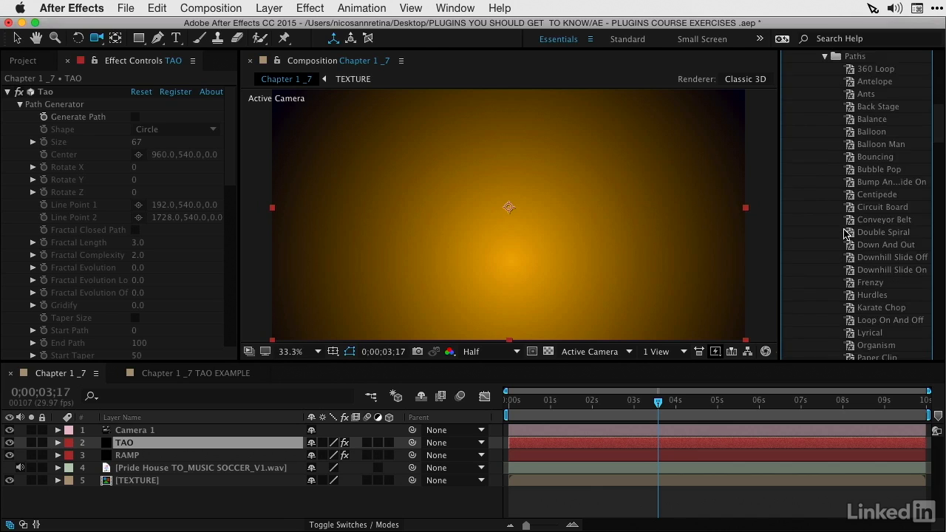
{"action": "scroll", "coordinate": [847, 234], "scroll_direction": "down", "scroll_amount": 3}
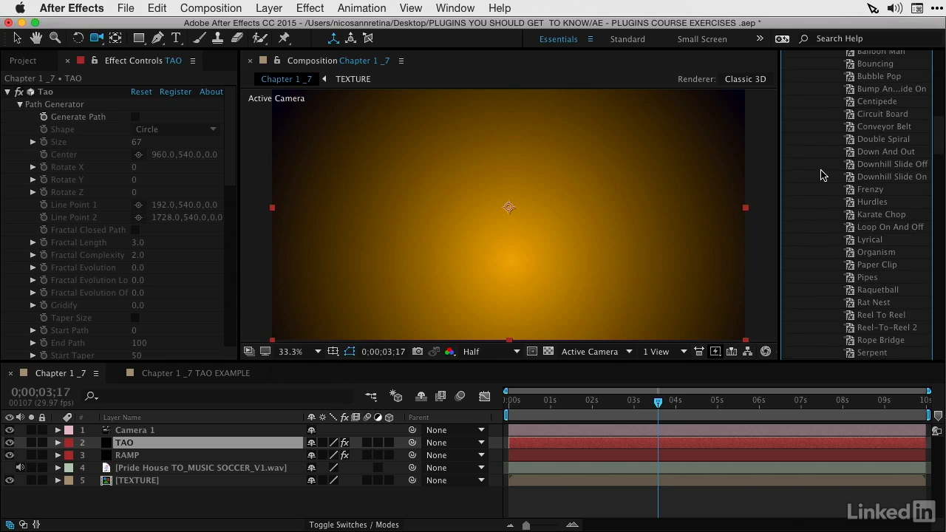
{"action": "scroll", "coordinate": [823, 177], "scroll_direction": "down", "scroll_amount": 2}
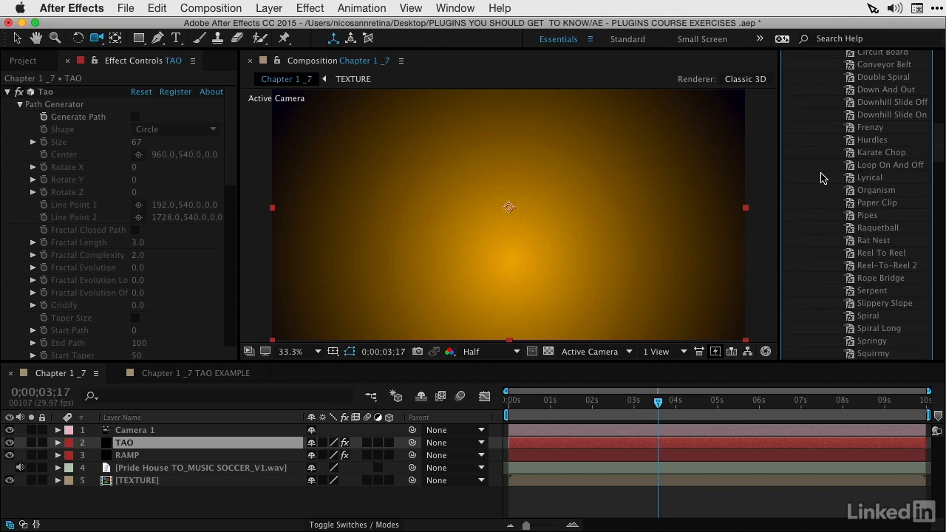
{"action": "left_click", "coordinate": [850, 329]}
{"action": "left_click_drag", "start_coordinate": [852, 330], "coordinate": [253, 446]}
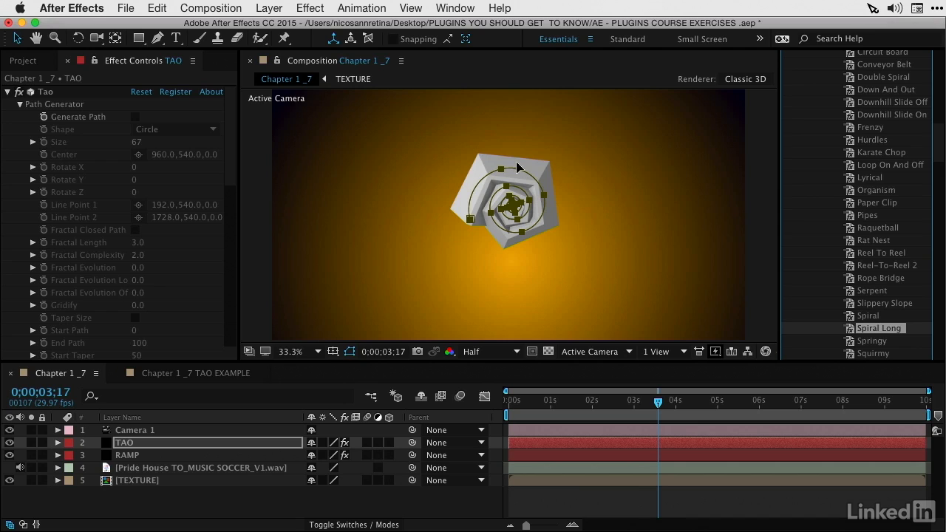
Scale up the spiral mask to nearly the frame's full height, and expand the Tao effect's Paths from Masks settings.
{"action": "left_click", "coordinate": [470, 220]}
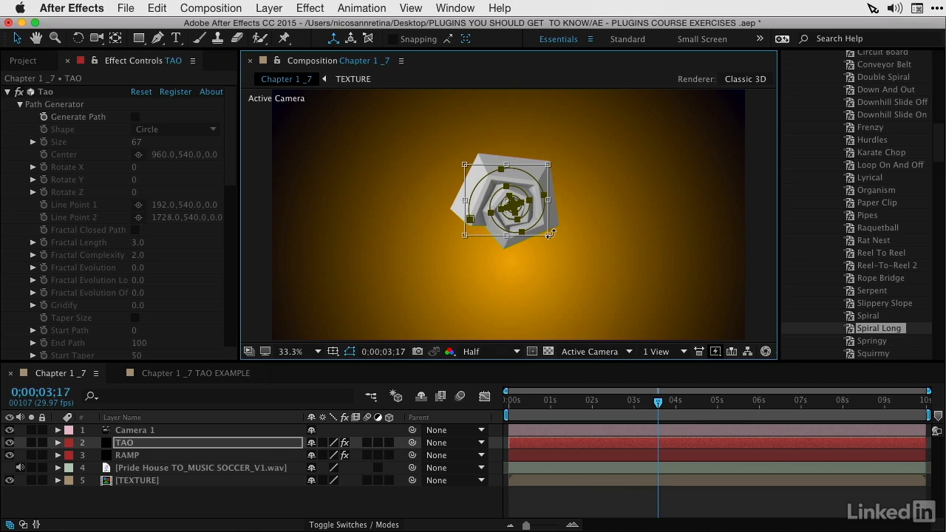
{"action": "left_click_drag", "start_coordinate": [547, 235], "coordinate": [635, 321]}
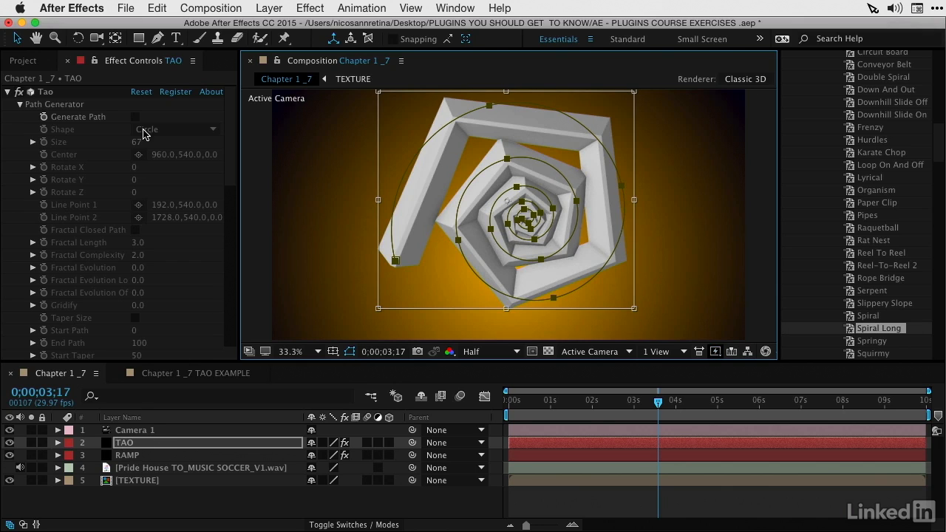
{"action": "left_click", "coordinate": [20, 105]}
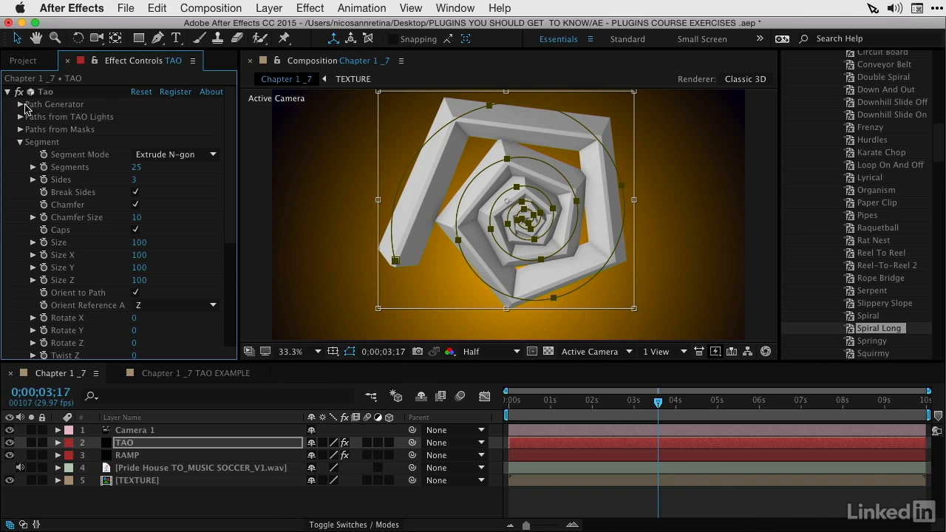
{"action": "left_click", "coordinate": [20, 129]}
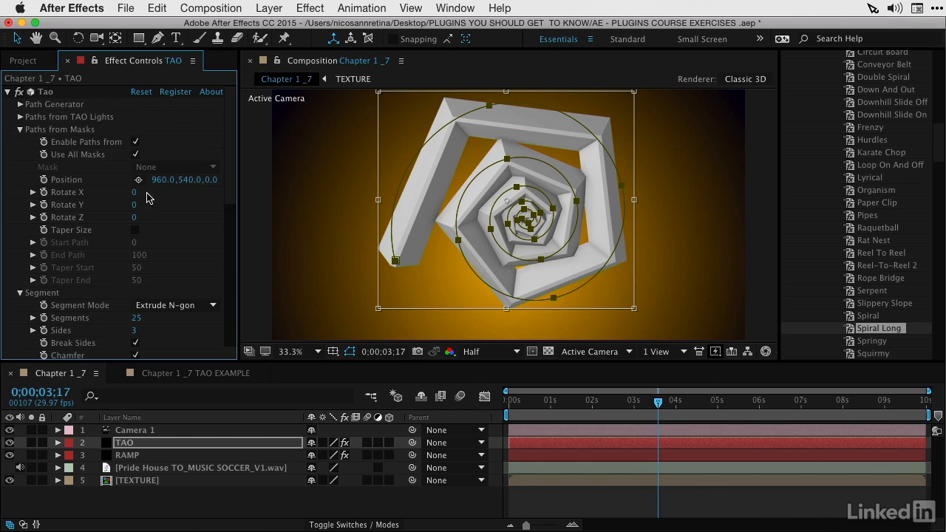
Try rotating the mask path around the Y and X axes, and undo both rotations.
{"action": "mouse_move", "coordinate": [133, 205]}
{"action": "left_mouse_down"}
{"action": "mouse_move", "coordinate": [141, 222]}
{"action": "mouse_move", "coordinate": [148, 194]}
{"action": "left_mouse_up"}
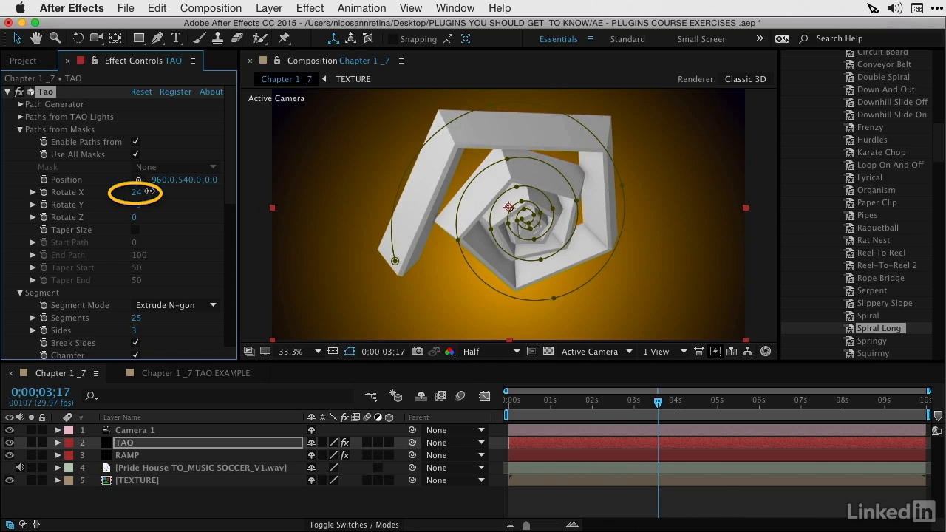
{"action": "key", "text": "super+z"}
{"action": "key", "text": "super+z"}
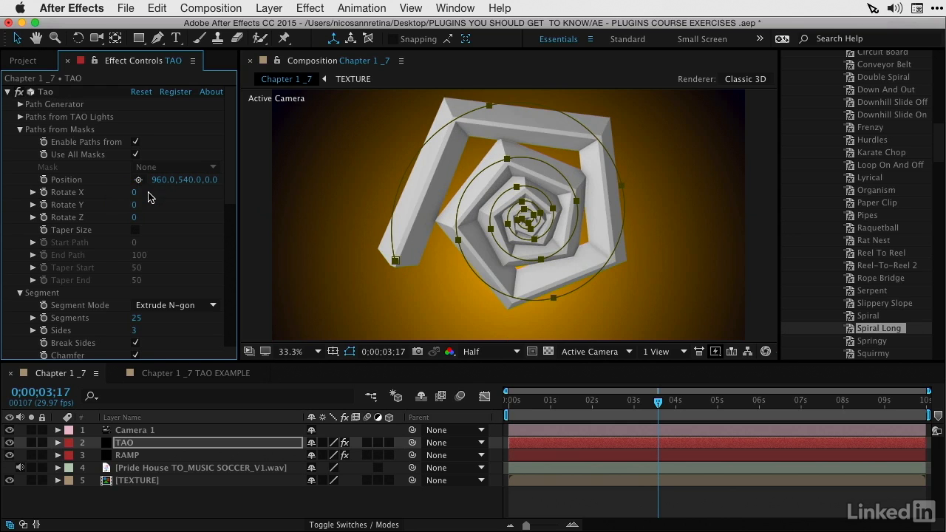
Enable Taper Size for the mask path, with Taper Start at 0 and Taper End at 100.
{"action": "left_click", "coordinate": [133, 230]}
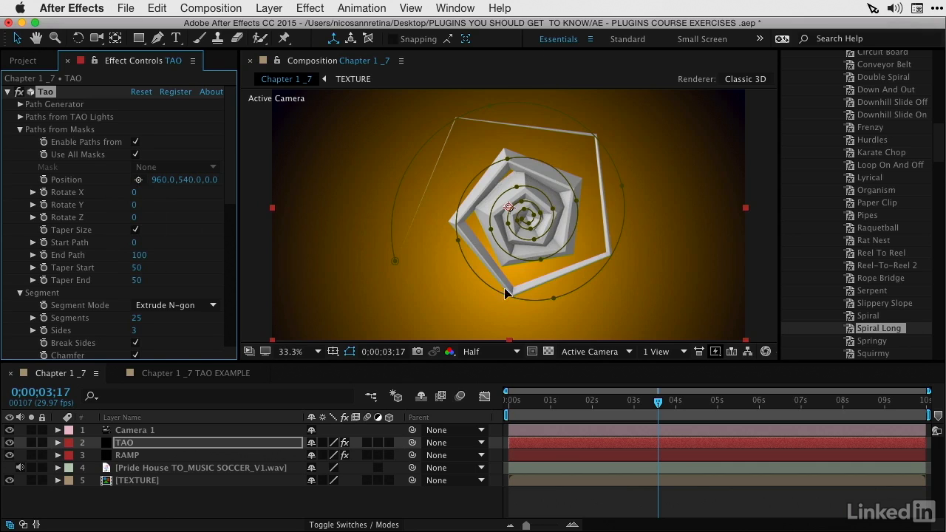
{"action": "left_click", "coordinate": [141, 269]}
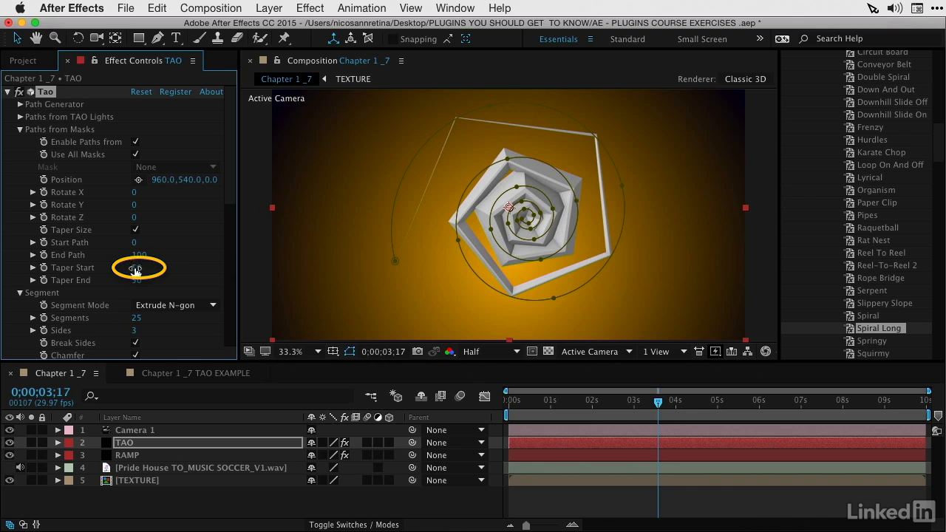
{"action": "left_click_drag", "start_coordinate": [136, 269], "coordinate": [68, 281]}
{"action": "left_click_drag", "start_coordinate": [139, 281], "coordinate": [260, 281]}
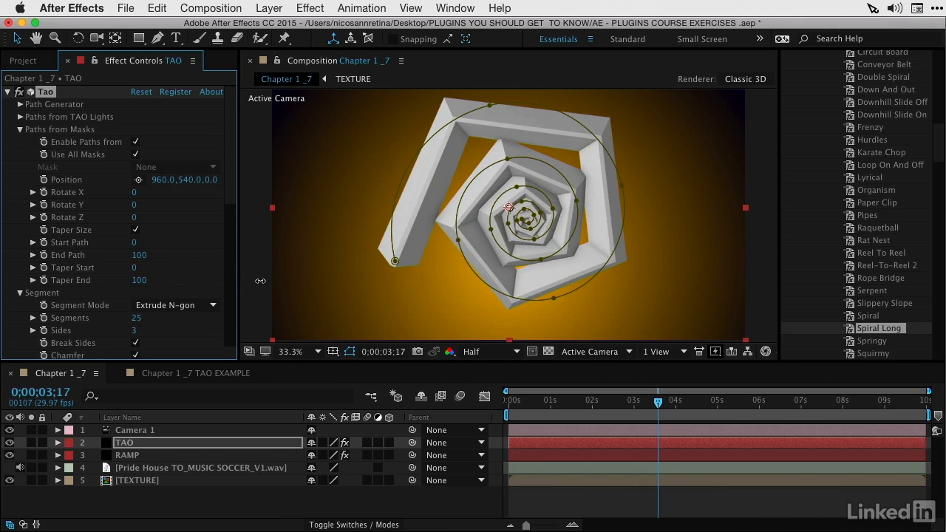
Switch the Segment Mode to Repeat N-gon with 390 segments, and set the mask path's Taper End to 31.
{"action": "left_click", "coordinate": [176, 128]}
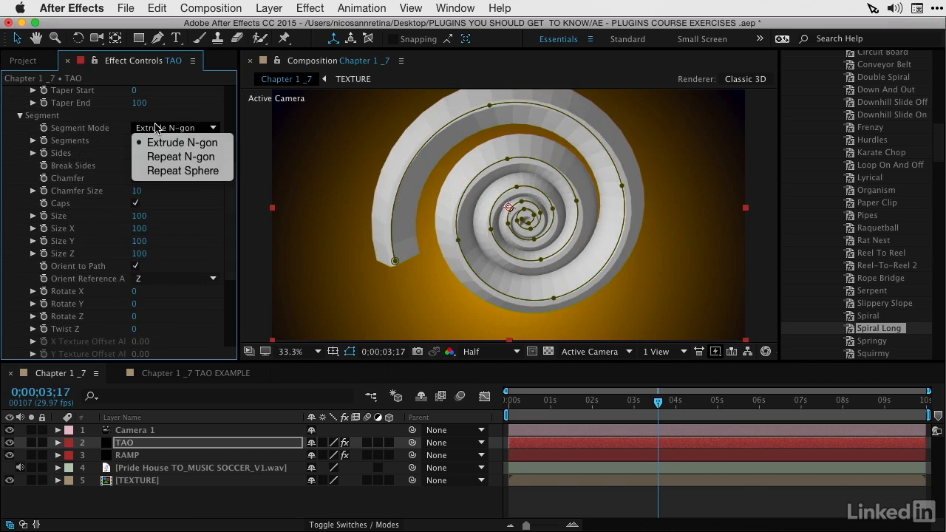
{"action": "left_click", "coordinate": [158, 157]}
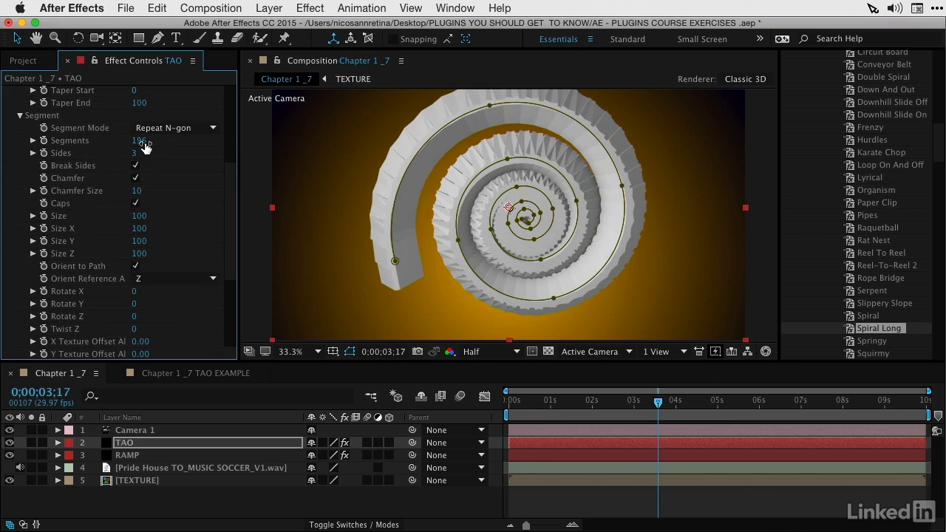
{"action": "left_click_drag", "start_coordinate": [143, 145], "coordinate": [29, 154]}
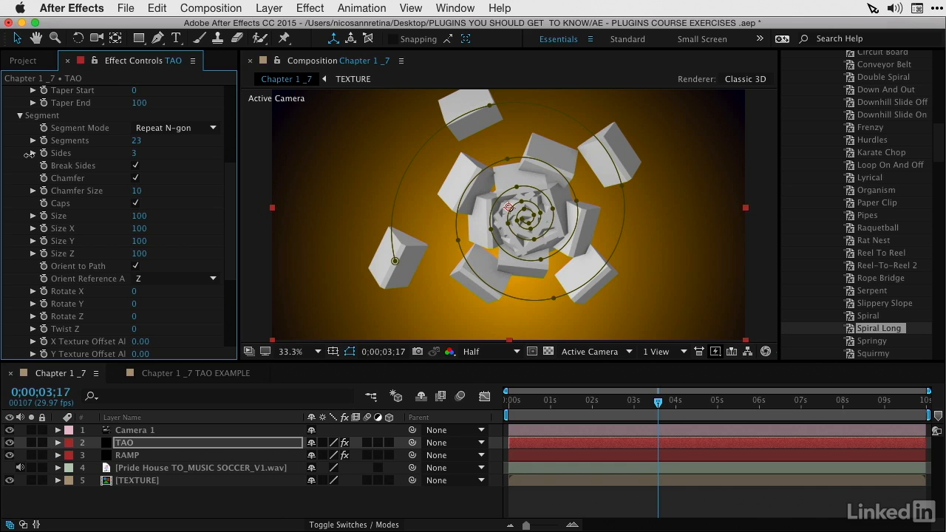
{"action": "left_click_drag", "start_coordinate": [30, 153], "coordinate": [306, 160]}
{"action": "scroll", "coordinate": [183, 175], "scroll_direction": "up", "scroll_amount": 5}
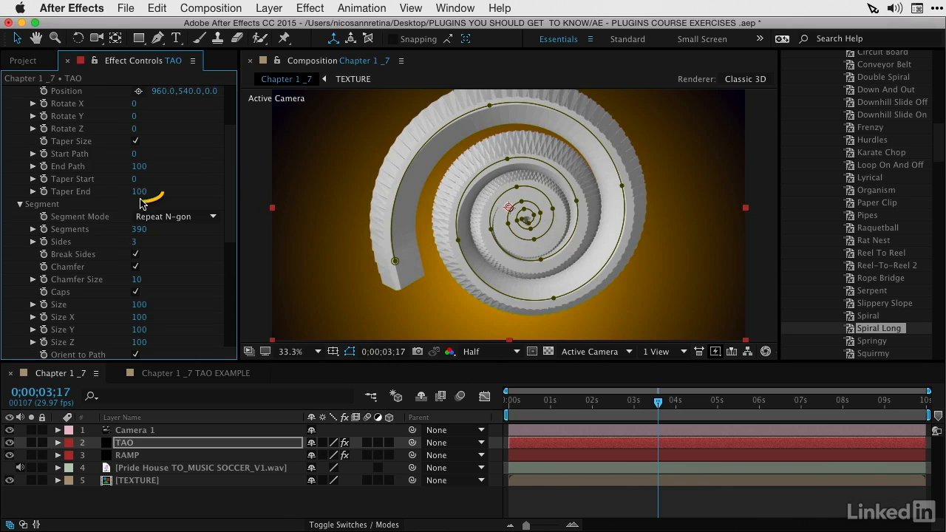
{"action": "left_click_drag", "start_coordinate": [138, 192], "coordinate": [96, 202]}
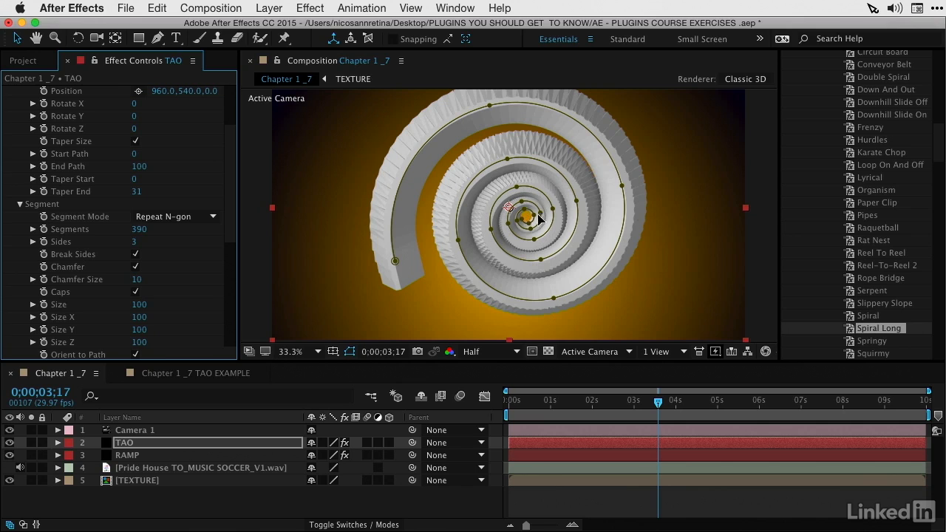
Orbit Camera 1 sideways to view the tapered spiral from an angle.
{"action": "left_click", "coordinate": [131, 430]}
{"action": "key", "text": "c"}
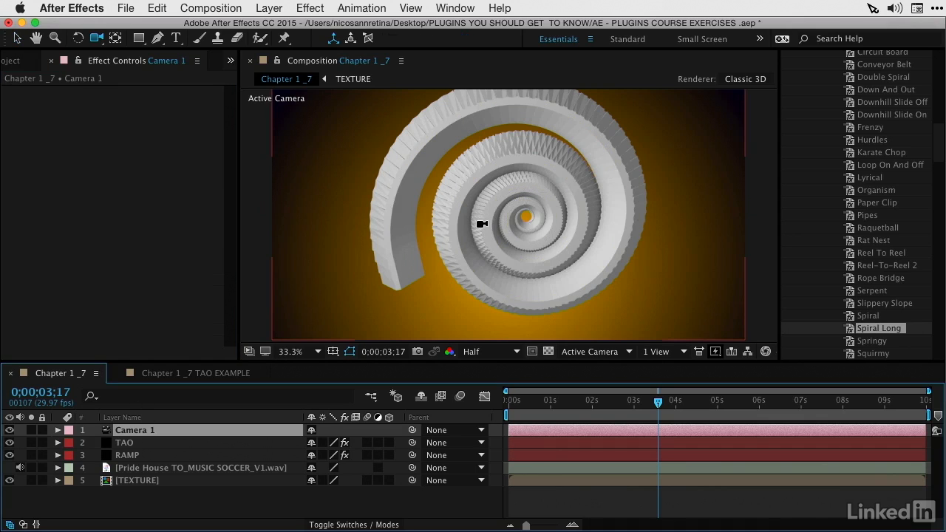
{"action": "left_click_drag", "start_coordinate": [481, 217], "coordinate": [451, 216]}
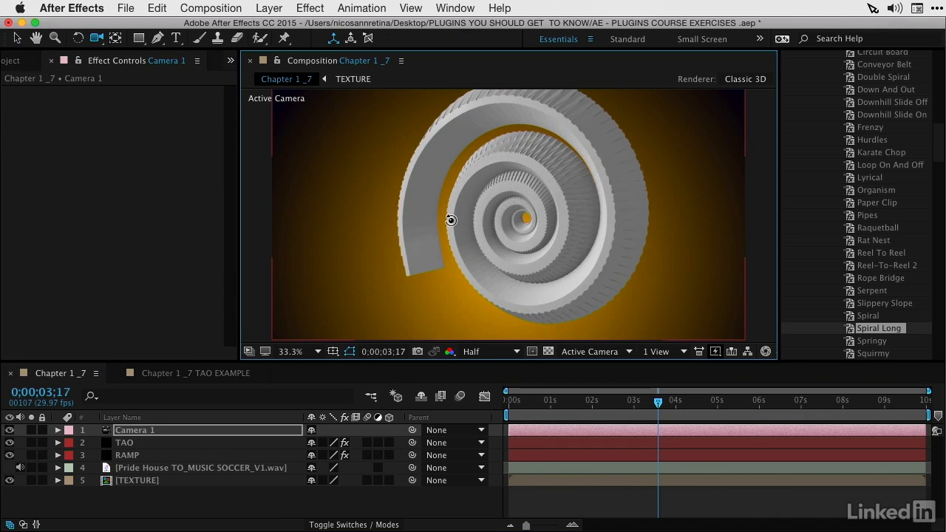
Set the Tao segment's Twist Z to 1081, and orbit the camera around the twisted spiral.
{"action": "left_click", "coordinate": [134, 444]}
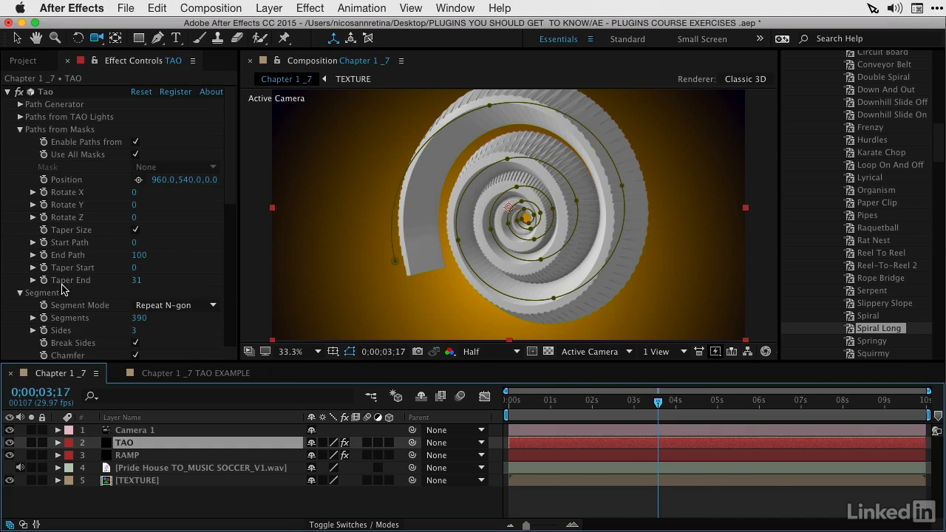
{"action": "left_click", "coordinate": [21, 129]}
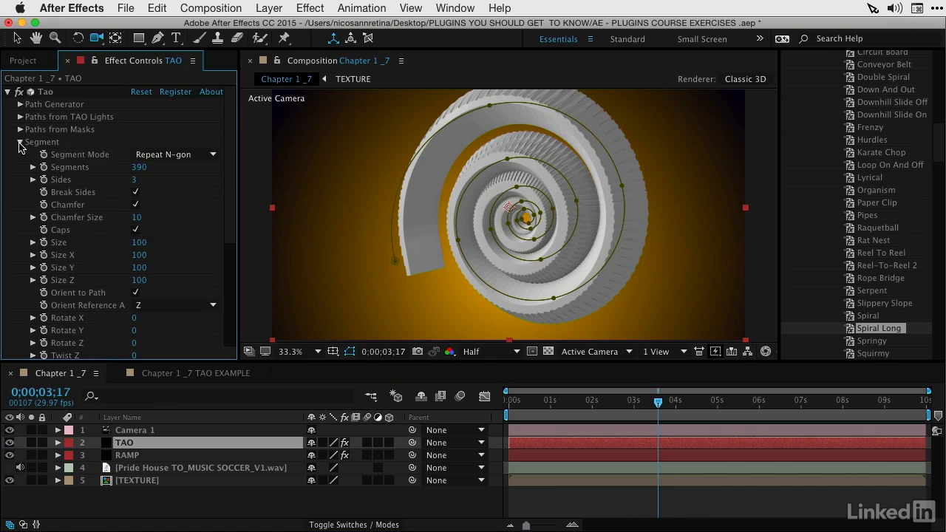
{"action": "left_click", "coordinate": [20, 142]}
{"action": "left_click", "coordinate": [20, 142]}
{"action": "scroll", "coordinate": [46, 211], "scroll_direction": "down", "scroll_amount": 5}
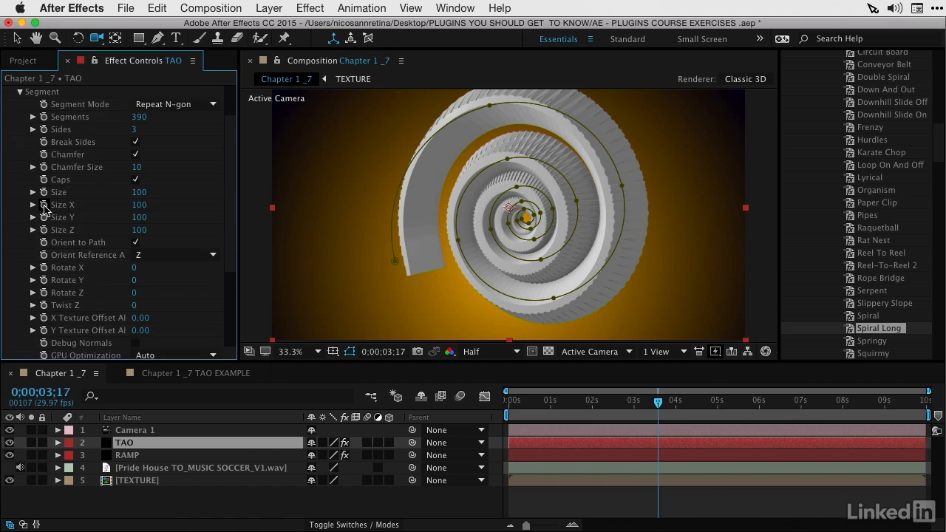
{"action": "scroll", "coordinate": [45, 211], "scroll_direction": "down", "scroll_amount": 1}
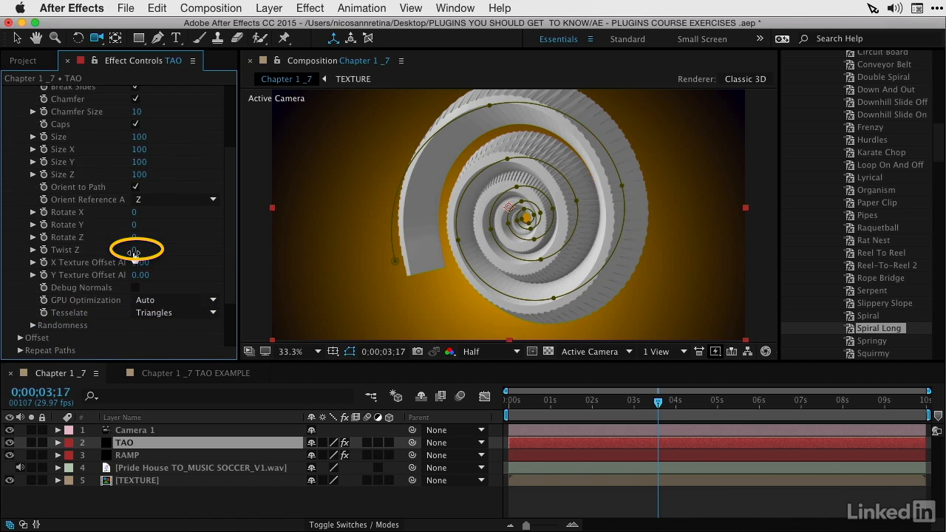
{"action": "left_click_drag", "start_coordinate": [165, 242], "coordinate": [942, 260]}
{"action": "left_click_drag", "start_coordinate": [554, 258], "coordinate": [588, 248]}
Try different Fractal Displacement Amplitude values on the spiral, and revert the change.
{"action": "scroll", "coordinate": [42, 174], "scroll_direction": "up", "scroll_amount": 5}
{"action": "scroll", "coordinate": [42, 173], "scroll_direction": "up", "scroll_amount": 3}
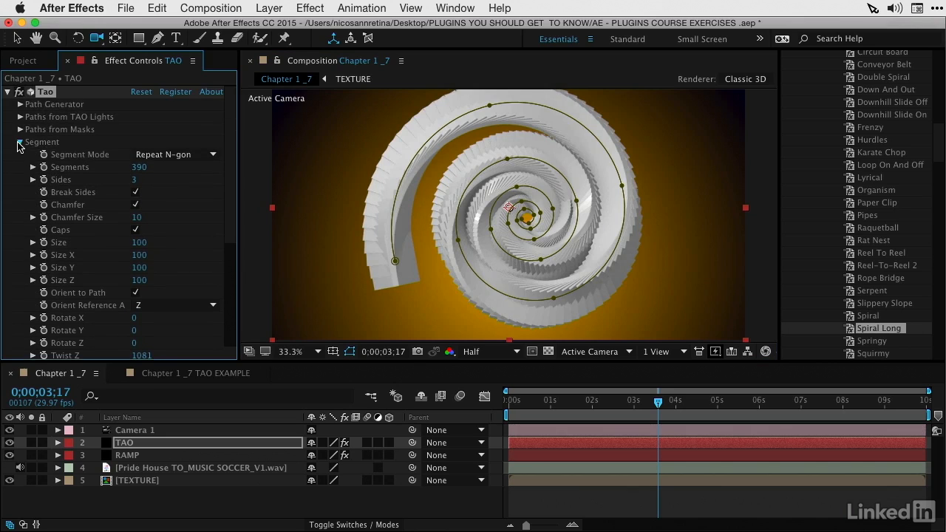
{"action": "left_click", "coordinate": [20, 142]}
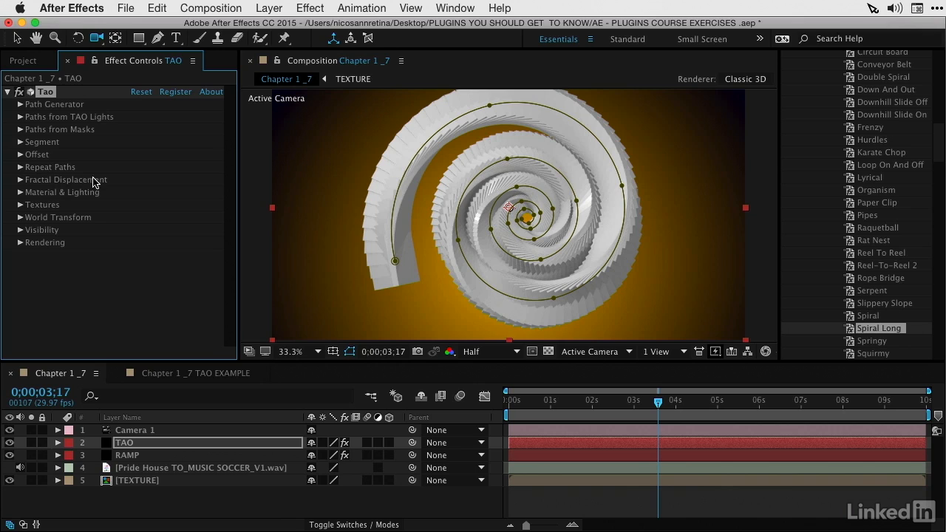
{"action": "left_click", "coordinate": [20, 181]}
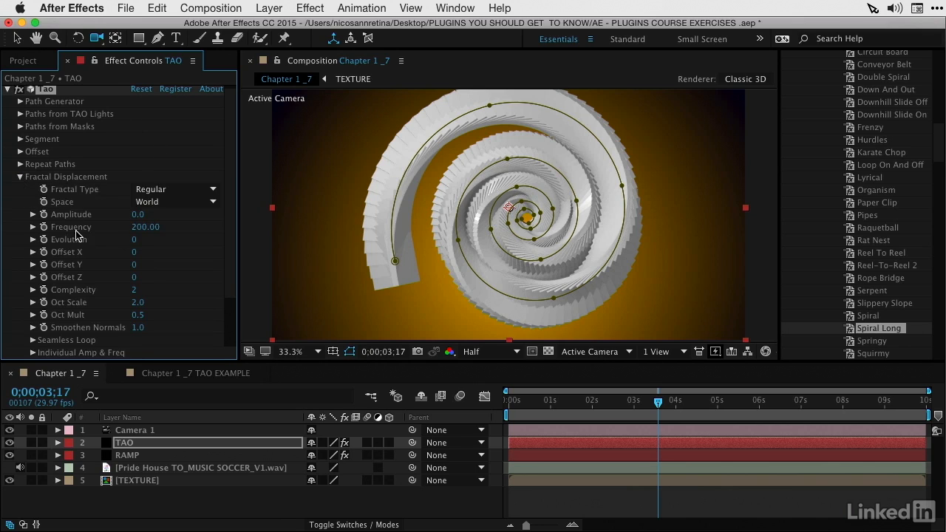
{"action": "mouse_move", "coordinate": [138, 214]}
{"action": "left_mouse_down"}
{"action": "mouse_move", "coordinate": [217, 213]}
{"action": "mouse_move", "coordinate": [324, 241]}
{"action": "mouse_move", "coordinate": [139, 226]}
{"action": "mouse_move", "coordinate": [2, 232]}
{"action": "left_mouse_up"}
{"action": "mouse_move", "coordinate": [85, 225]}
{"action": "left_mouse_down"}
{"action": "mouse_move", "coordinate": [239, 241]}
{"action": "mouse_move", "coordinate": [76, 228]}
{"action": "left_mouse_up"}
Preview the TEXTURE layer on its own, and assign it as the Color Texture of the TAO layer's effect.
{"action": "left_click", "coordinate": [20, 205]}
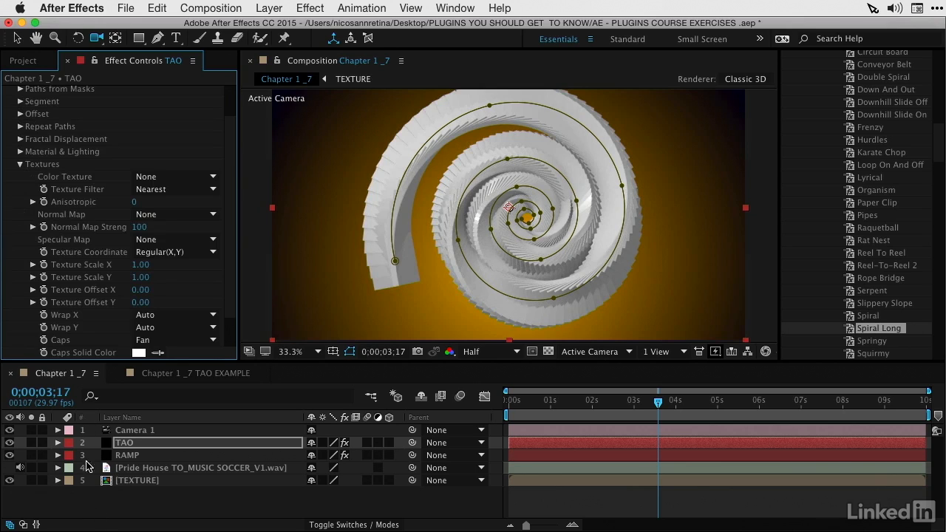
{"action": "left_click", "coordinate": [119, 482]}
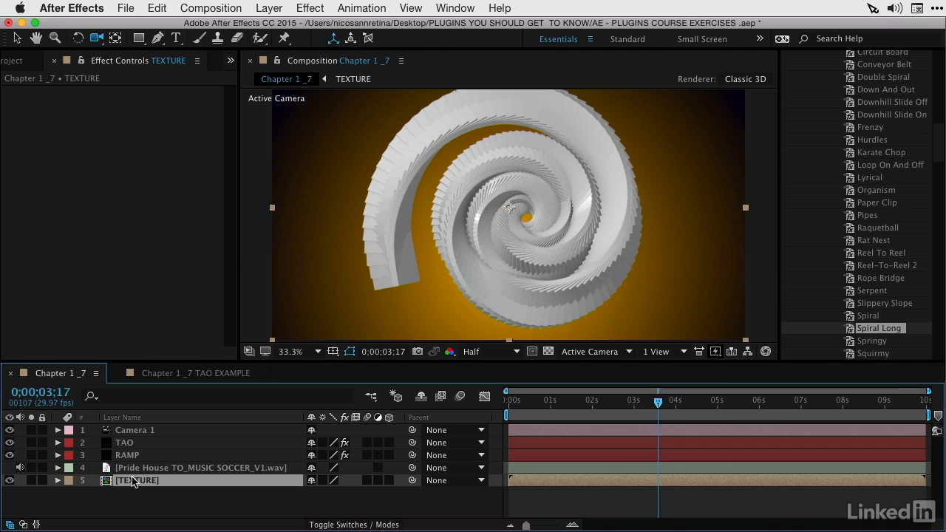
{"action": "left_click", "coordinate": [31, 480]}
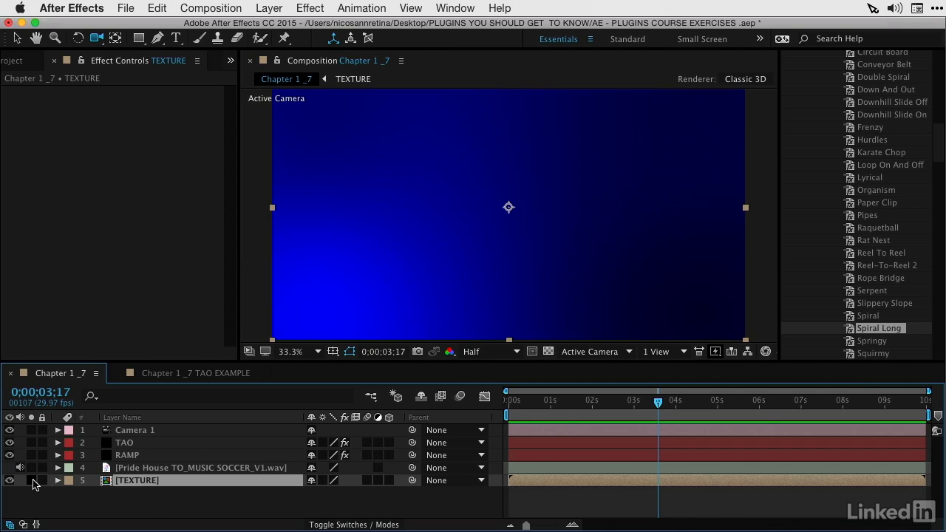
{"action": "left_click", "coordinate": [32, 480]}
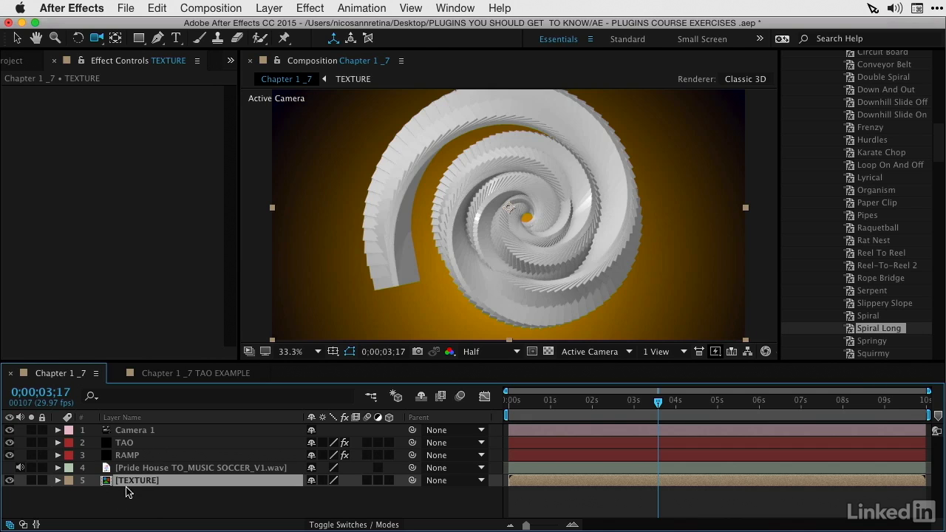
{"action": "left_click", "coordinate": [111, 443]}
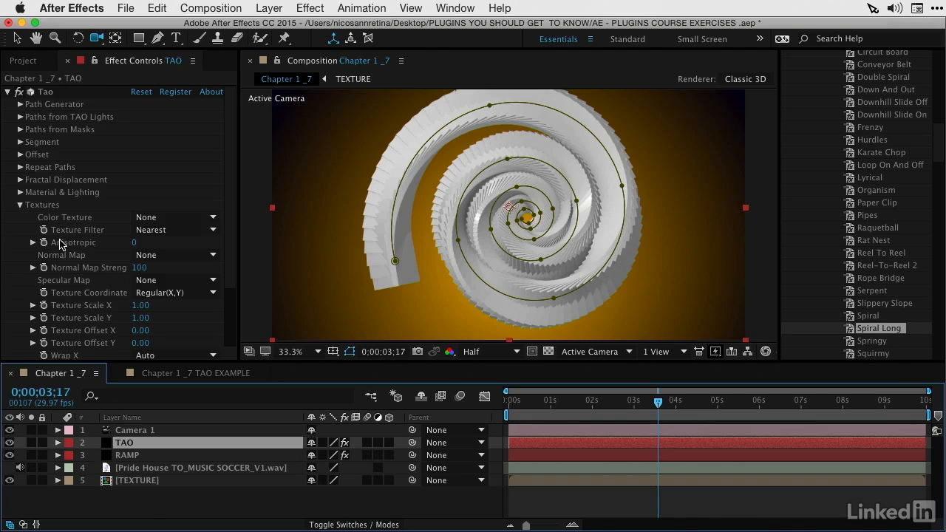
{"action": "left_click", "coordinate": [159, 218]}
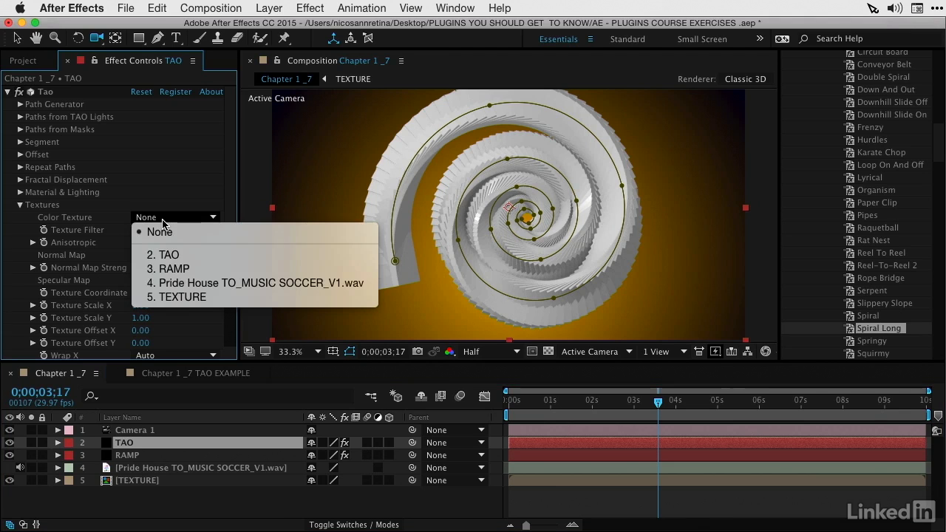
{"action": "left_click", "coordinate": [181, 297]}
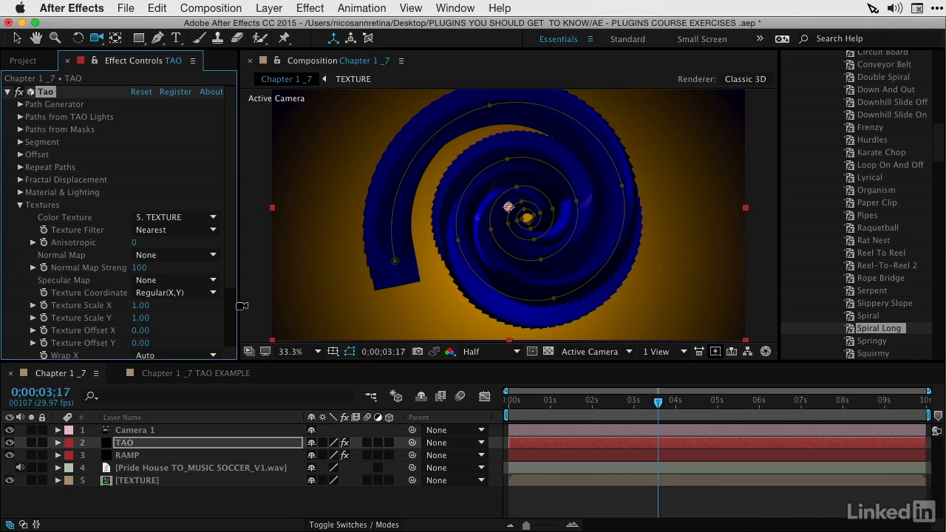
{"action": "left_click", "coordinate": [21, 207]}
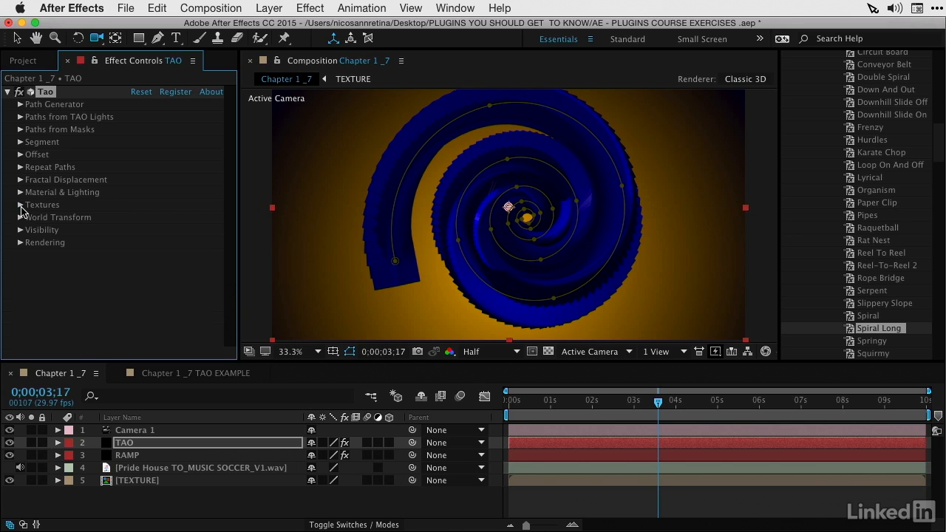
Add a Point light named Light 1 with 100% intensity and the pale yellow color FDFBCA.
{"action": "mouse_move", "coordinate": [433, 247]}
{"action": "left_mouse_down"}
{"action": "mouse_move", "coordinate": [427, 172]}
{"action": "mouse_move", "coordinate": [424, 247]}
{"action": "left_mouse_up"}
{"action": "left_click", "coordinate": [268, 9]}
{"action": "mouse_move", "coordinate": [271, 25]}
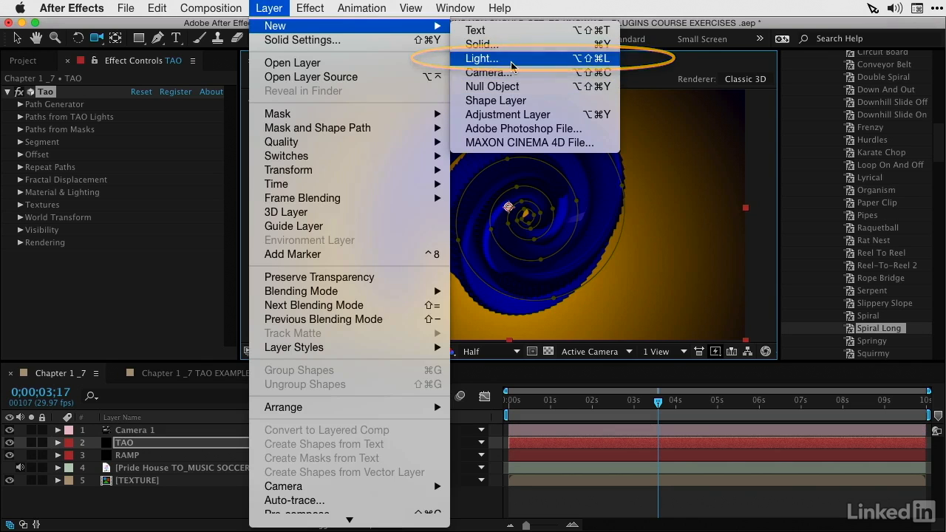
{"action": "left_click", "coordinate": [484, 58]}
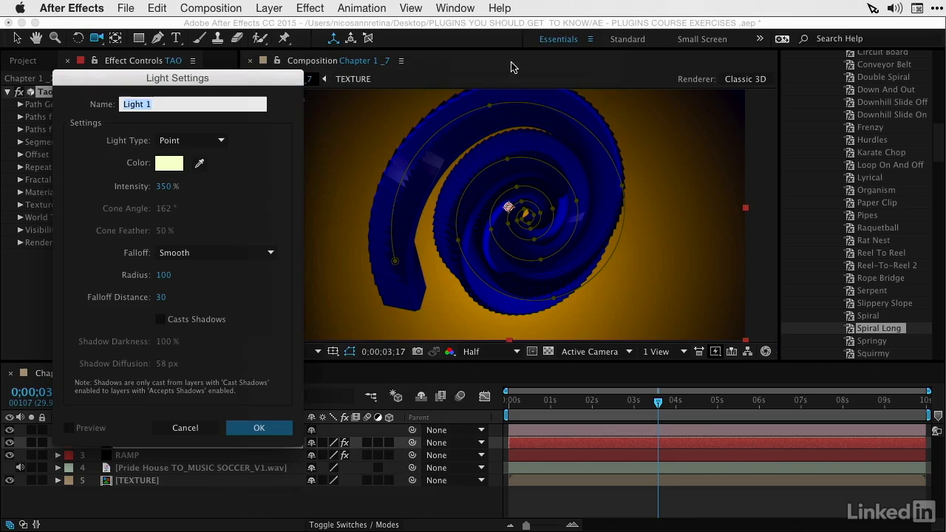
{"action": "left_click", "coordinate": [164, 186]}
{"action": "type", "text": "100"}
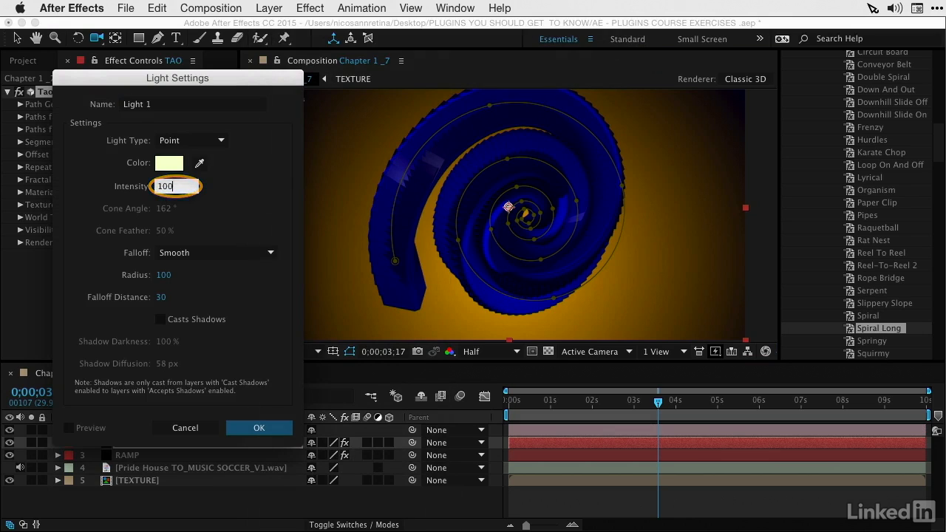
{"action": "left_click", "coordinate": [168, 163]}
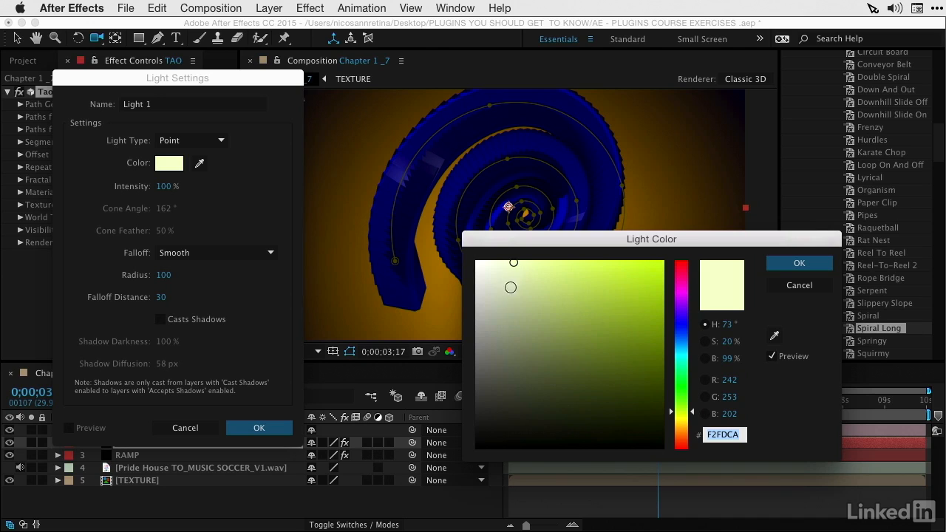
{"action": "left_click_drag", "start_coordinate": [671, 411], "coordinate": [671, 416]}
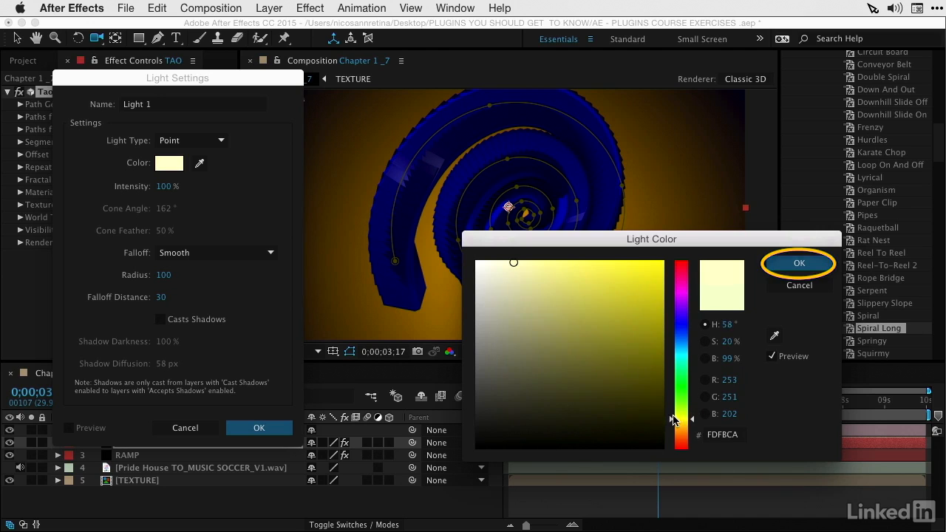
{"action": "left_click", "coordinate": [799, 265]}
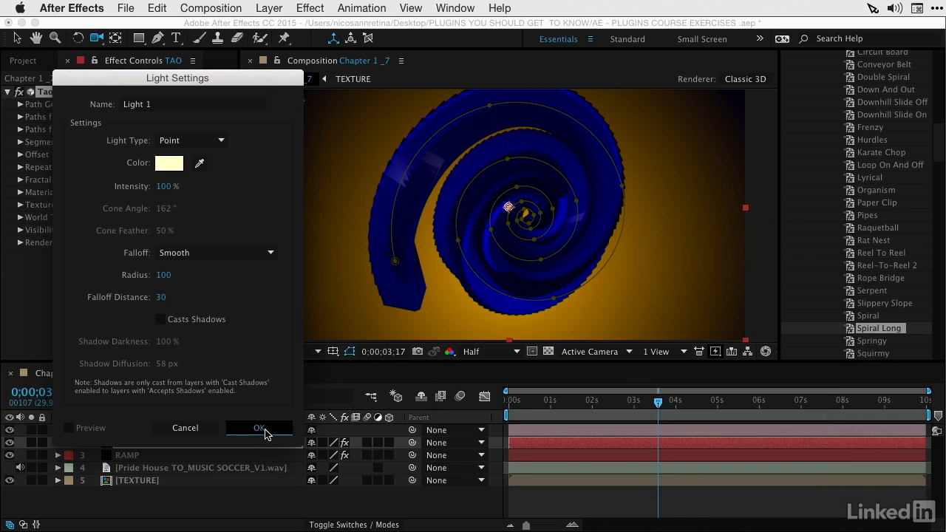
{"action": "left_click", "coordinate": [262, 429]}
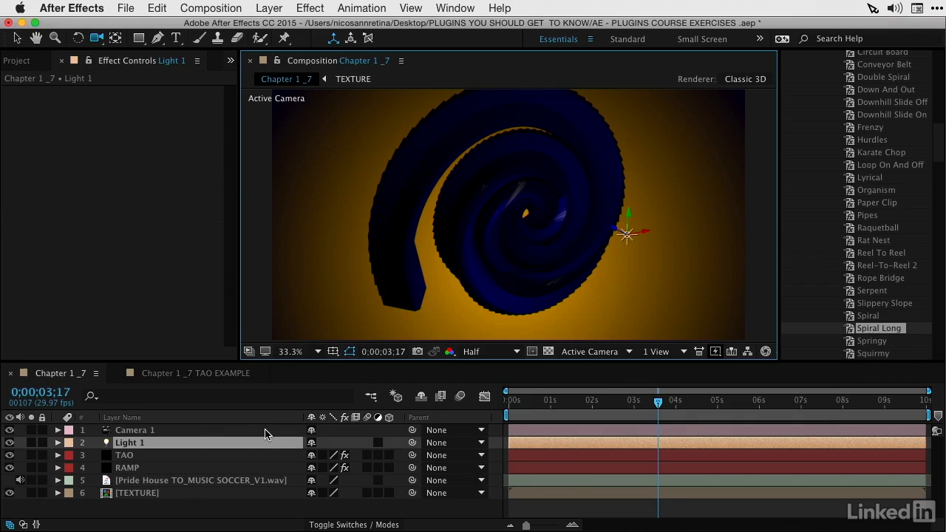
Raise Light 1's intensity to 354%, and orbit the camera around the lit spiral.
{"action": "double_click", "coordinate": [111, 446]}
{"action": "left_click_drag", "start_coordinate": [164, 187], "coordinate": [361, 201]}
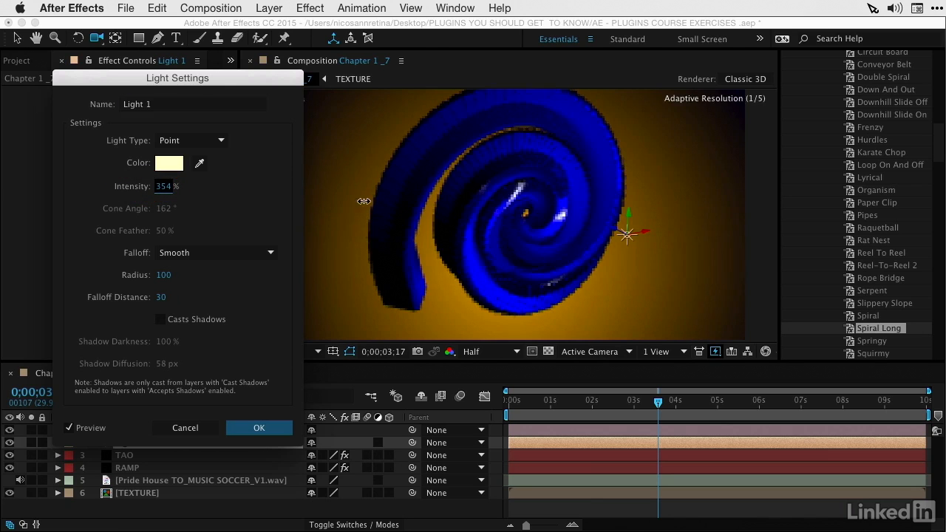
{"action": "left_click", "coordinate": [268, 428]}
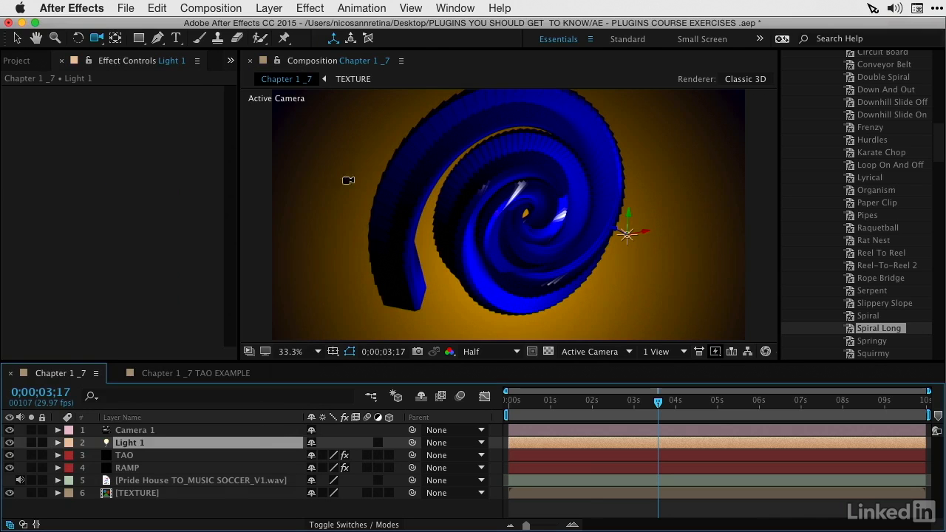
{"action": "left_click_drag", "start_coordinate": [517, 216], "coordinate": [466, 204]}
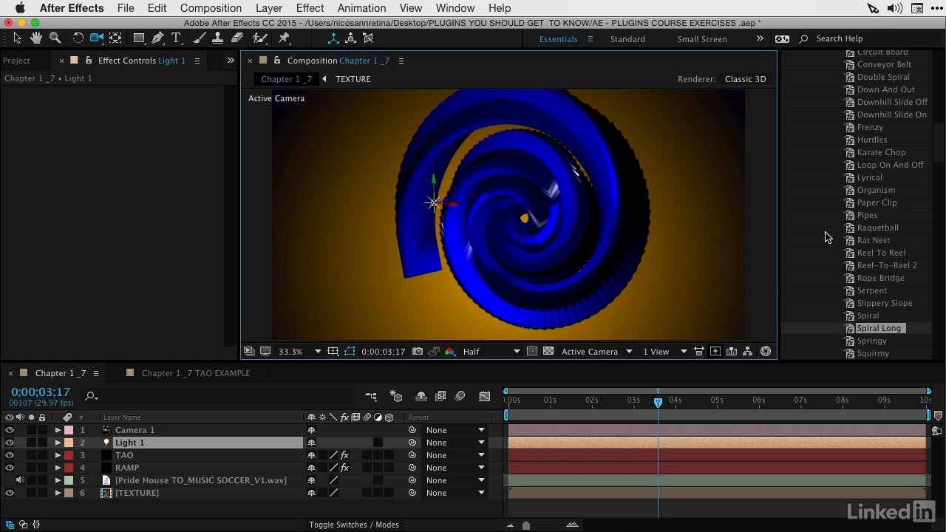
Collapse the Animation Presets list, and scrub through the Chapter 1 _7 TAO EXAMPLE composition from 0;00;00;04 to 0;00;03;09.
{"action": "scroll", "coordinate": [827, 238], "scroll_direction": "up", "scroll_amount": 10}
{"action": "left_click", "coordinate": [788, 163]}
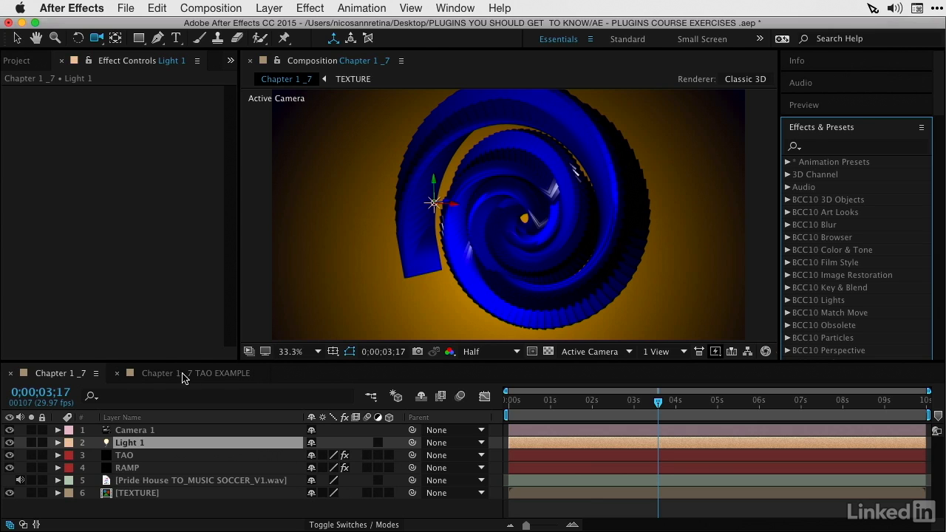
{"action": "left_click", "coordinate": [212, 375]}
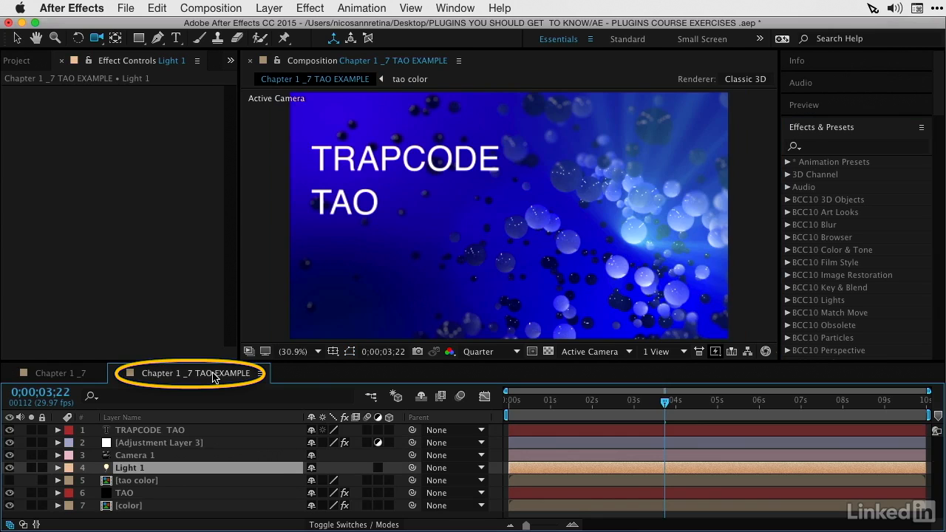
{"action": "left_click_drag", "start_coordinate": [550, 409], "coordinate": [515, 403]}
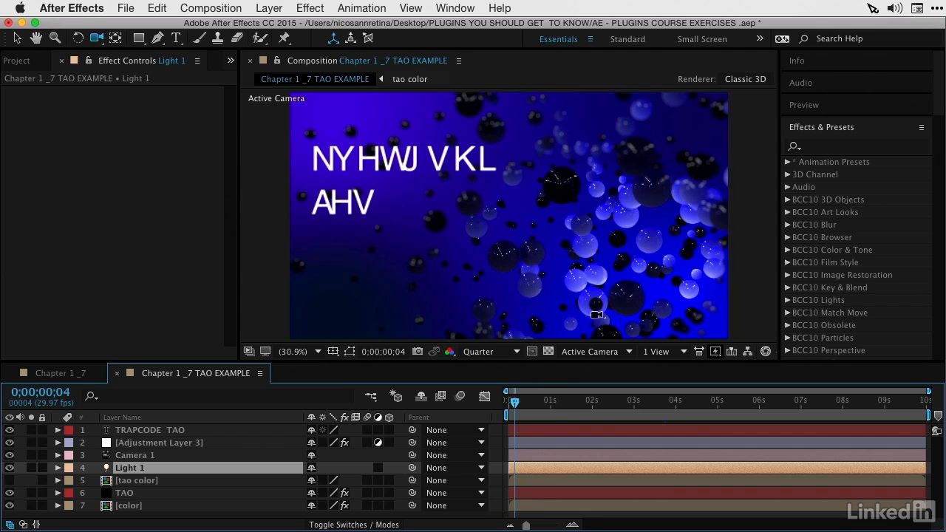
{"action": "left_click_drag", "start_coordinate": [545, 415], "coordinate": [646, 405]}
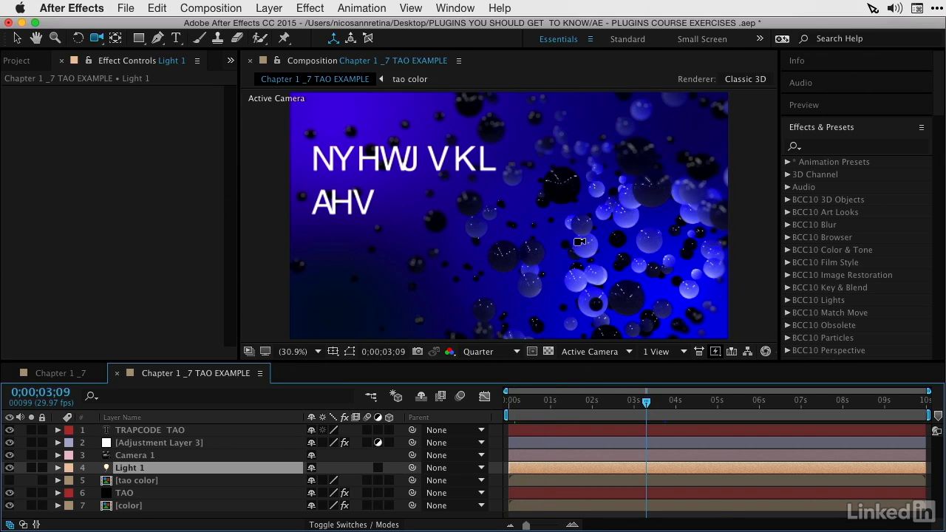